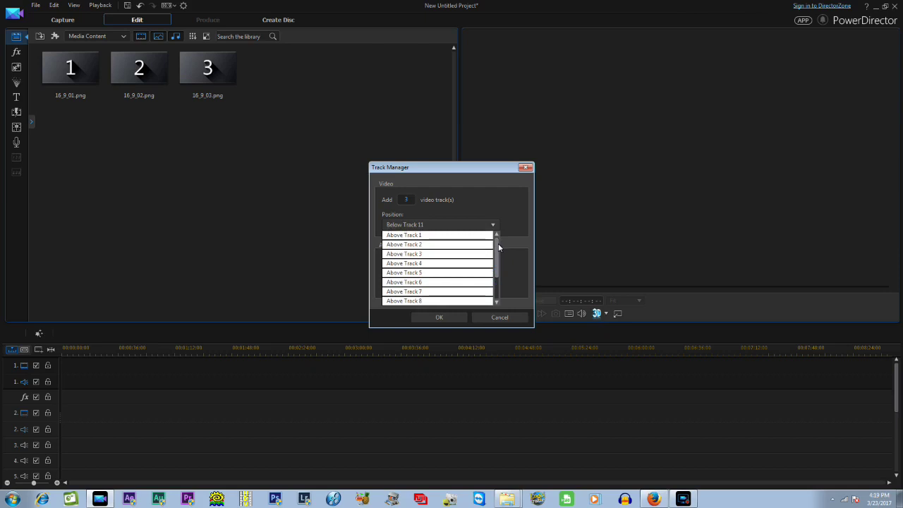
- Add three video tracks positioned above track 1
click(479, 235)
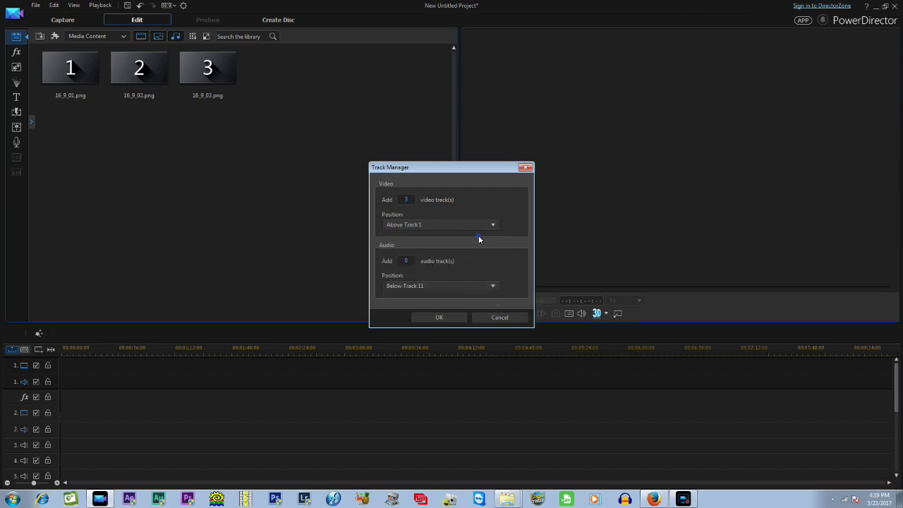
click(439, 317)
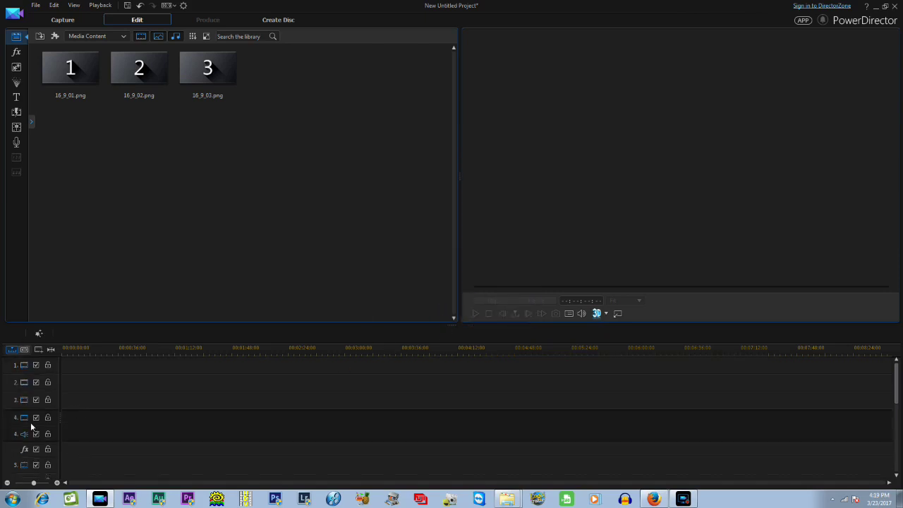
- Place 16_9_01.png at the start of track 1 and set its duration to 00:00:30:05
click(72, 73)
drag(52, 366, 52, 366)
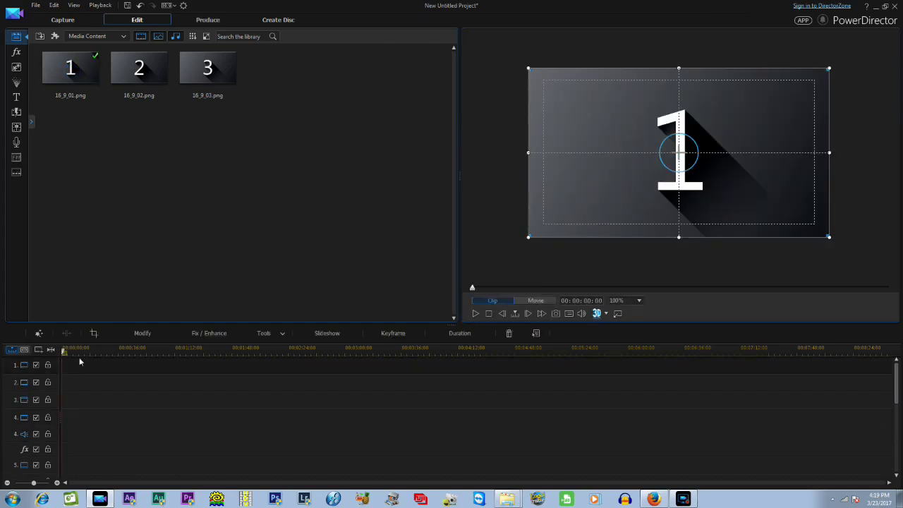
click(451, 334)
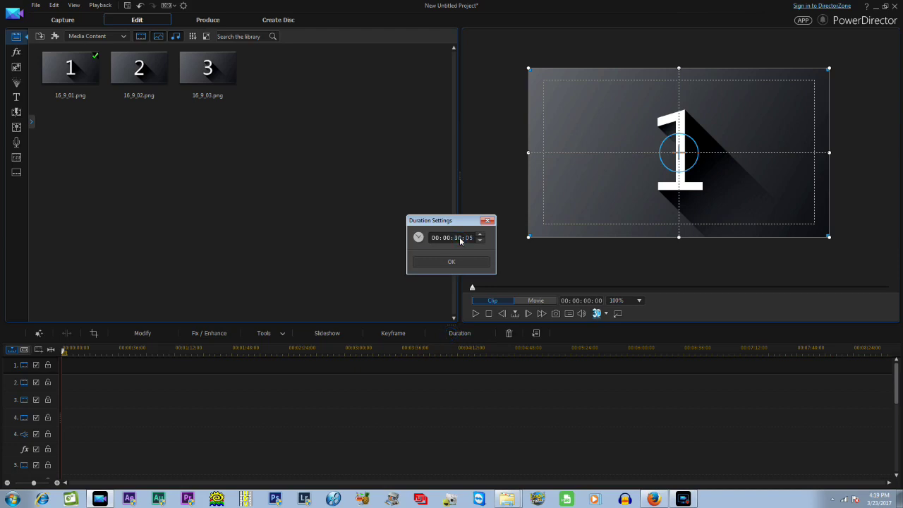
key(Return)
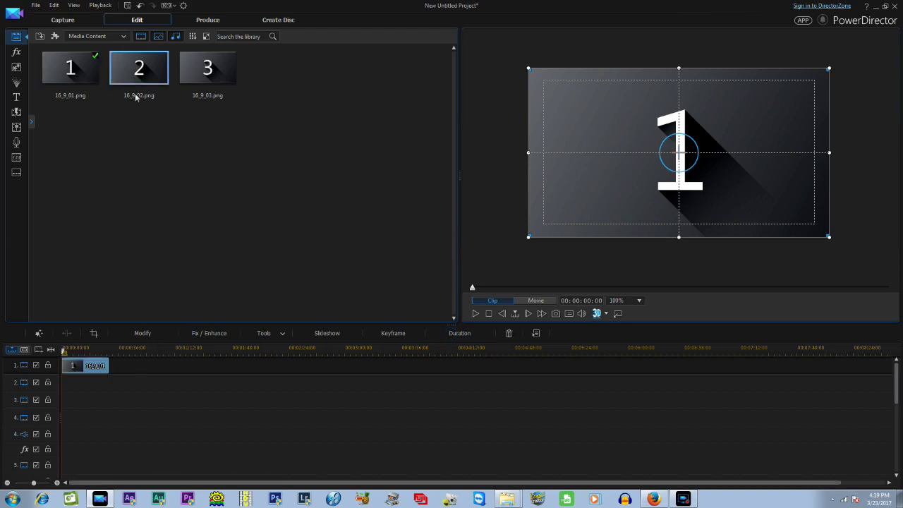
right_click(89, 364)
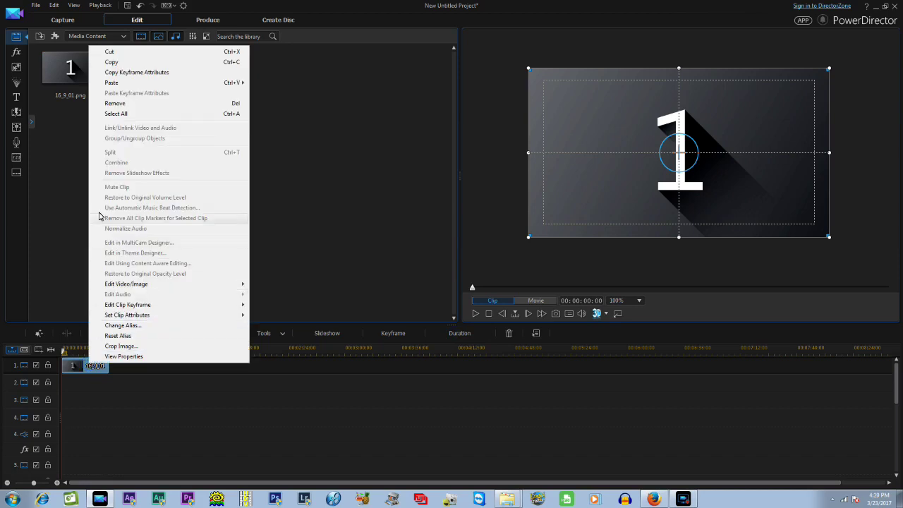
click(111, 52)
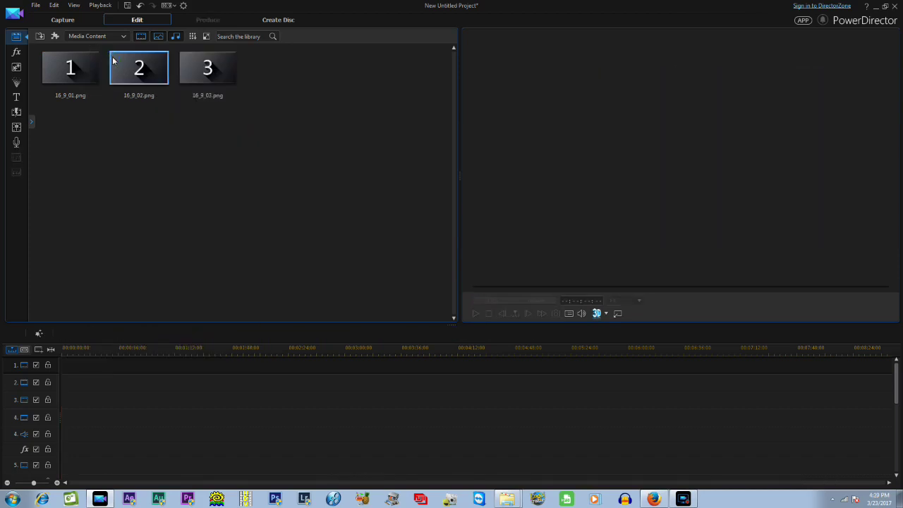
click(53, 5)
click(91, 63)
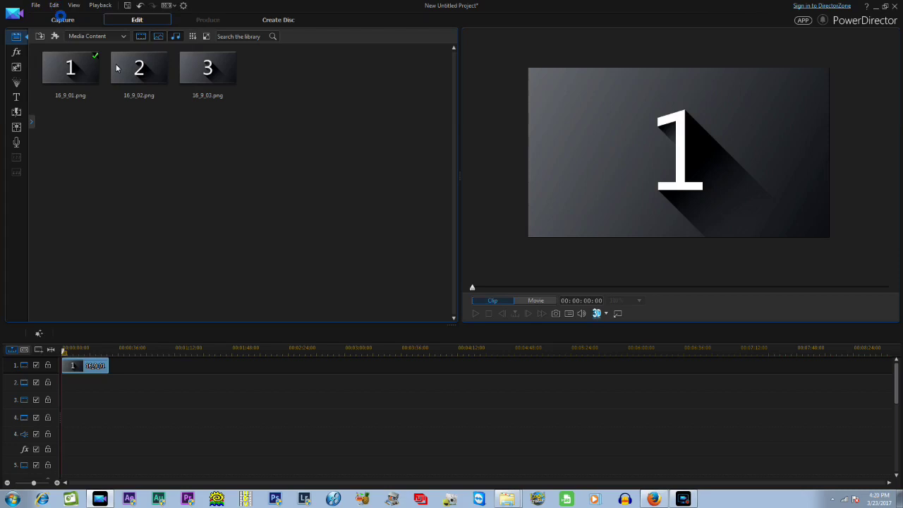
click(125, 71)
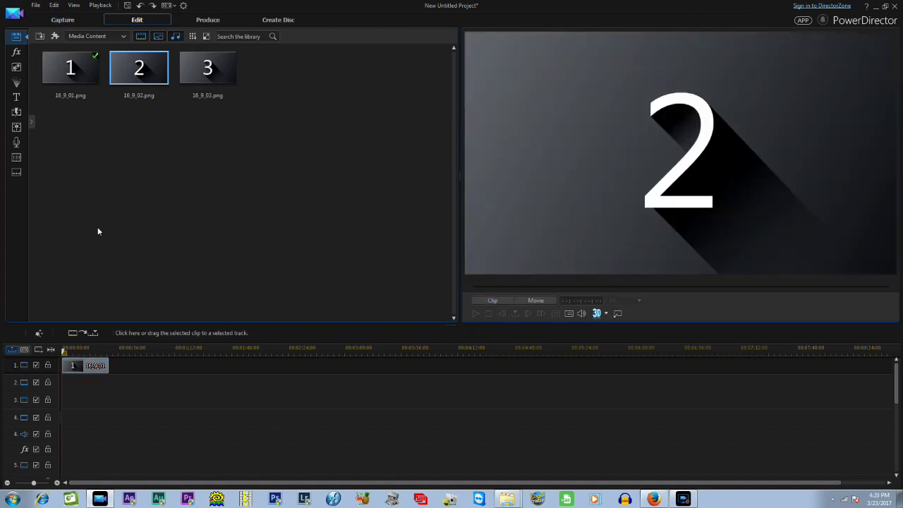
- Copy the 16_9_01 clip on track 1 and paste it at the start of tracks 2 and 3
right_click(98, 367)
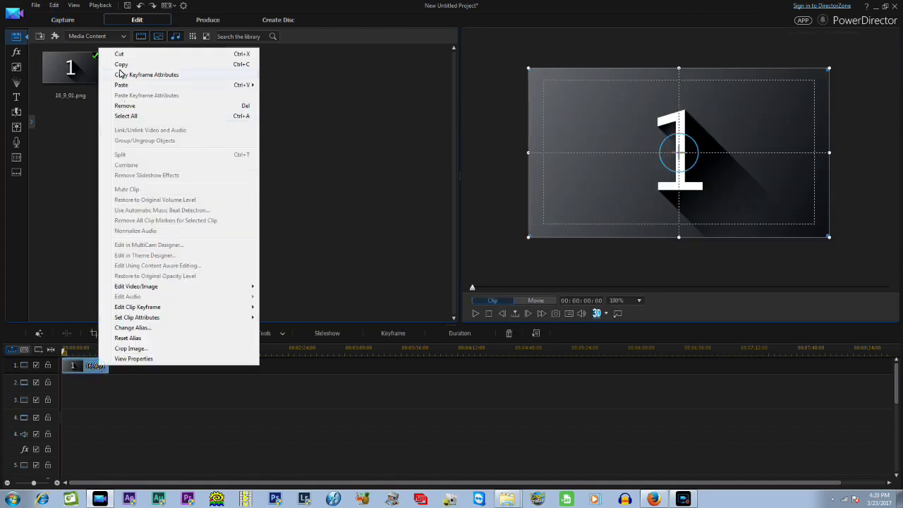
click(120, 70)
click(73, 387)
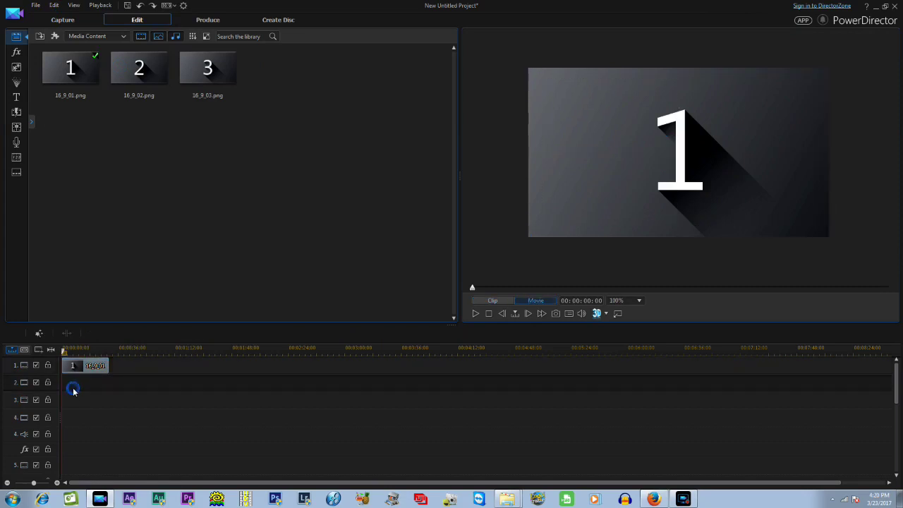
right_click(74, 392)
mouse_move(104, 235)
click(212, 237)
click(89, 396)
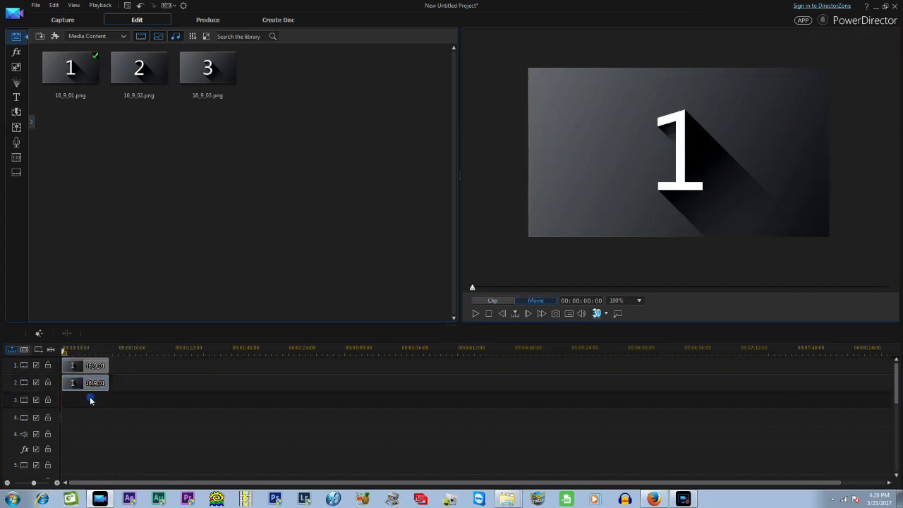
right_click(90, 396)
mouse_move(147, 242)
click(220, 238)
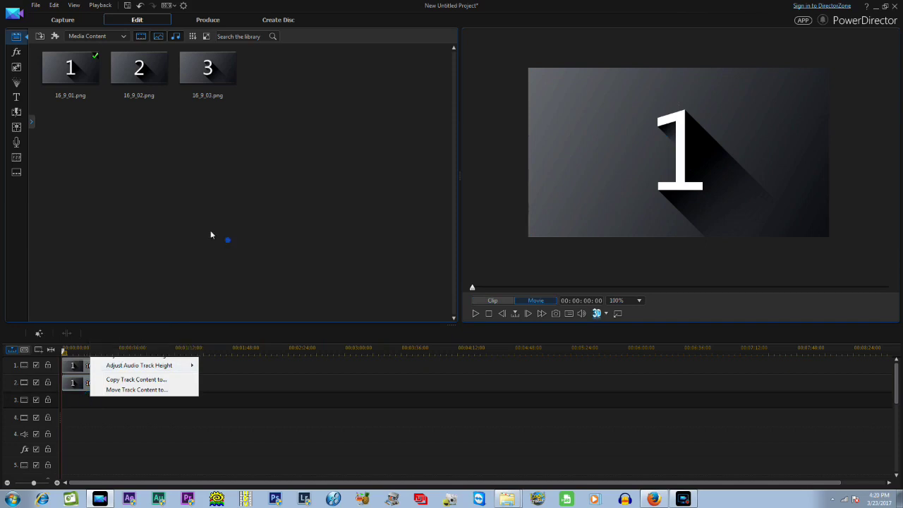
- Replace the track 2 clip with 16_9_02.png and the track 3 clip with 16_9_03.png
drag(146, 76, 102, 398)
click(122, 431)
click(205, 74)
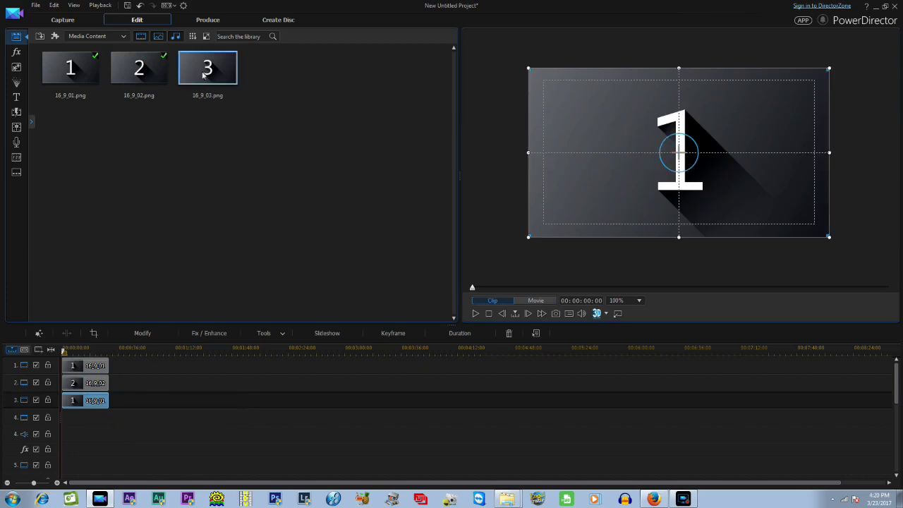
drag(126, 292, 82, 400)
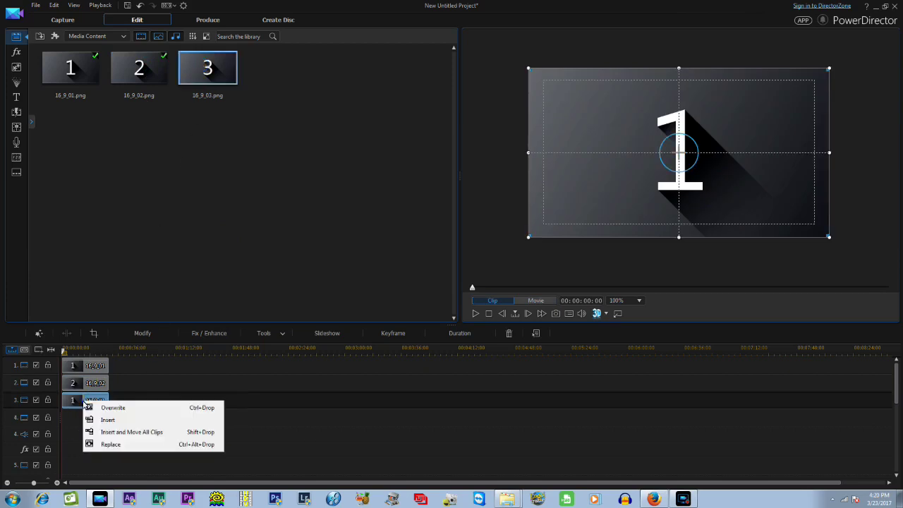
click(102, 445)
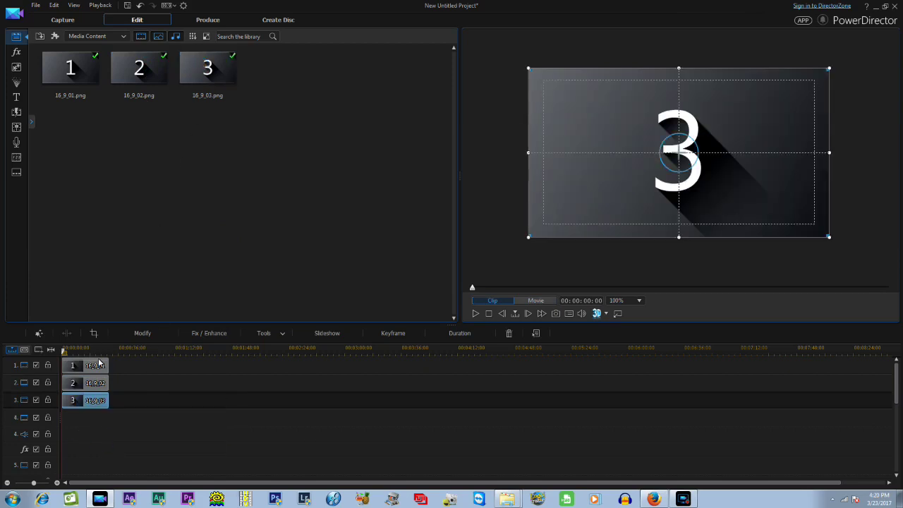
- Shrink the 16_9_01 clip to half size so it fills the upper-left quarter of the video frame
drag(104, 349, 294, 349)
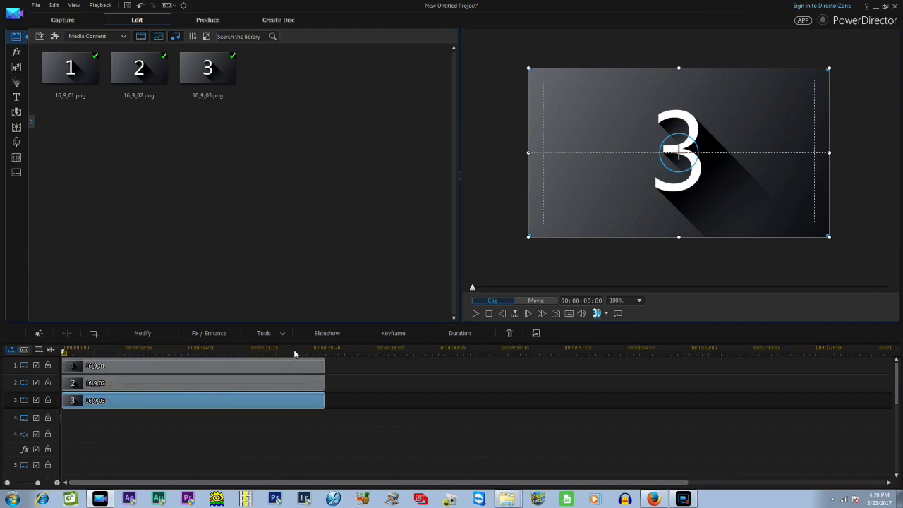
click(114, 367)
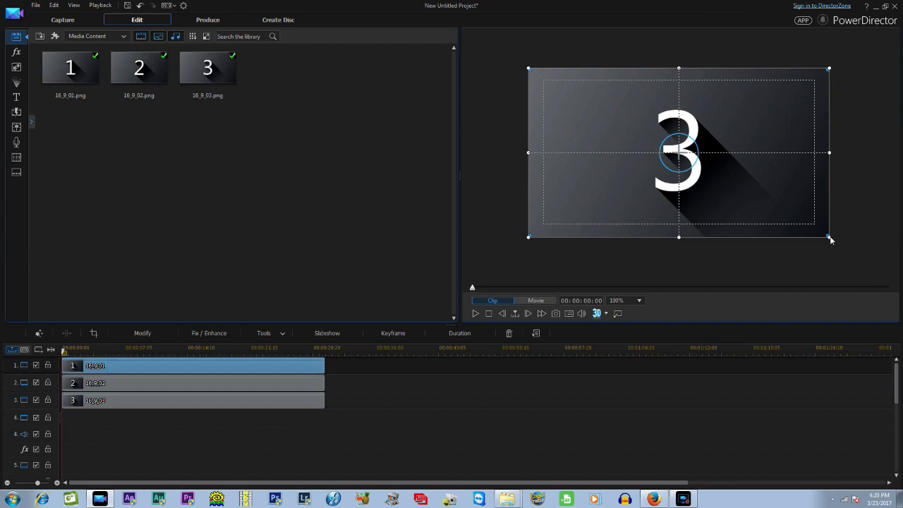
drag(830, 239, 665, 157)
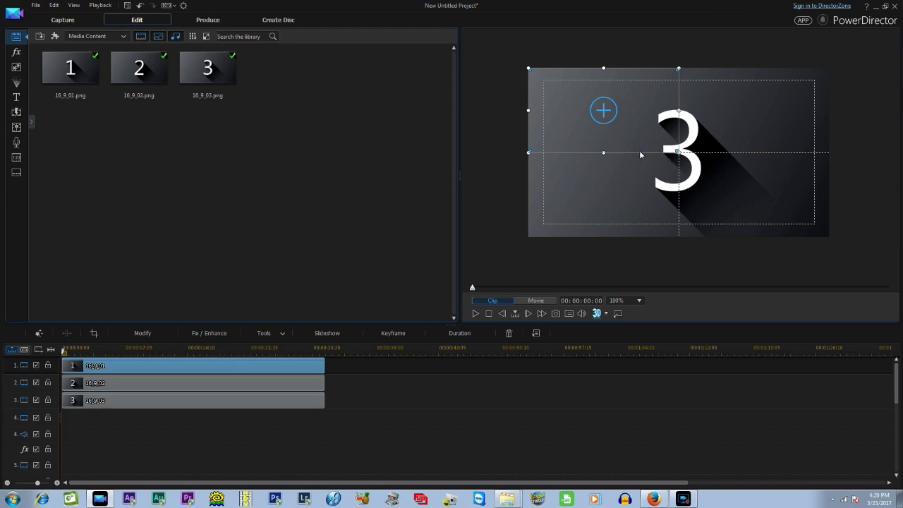
- Shrink the 16_9_02 clip to half size so it fills the upper-right quarter of the video frame
click(249, 399)
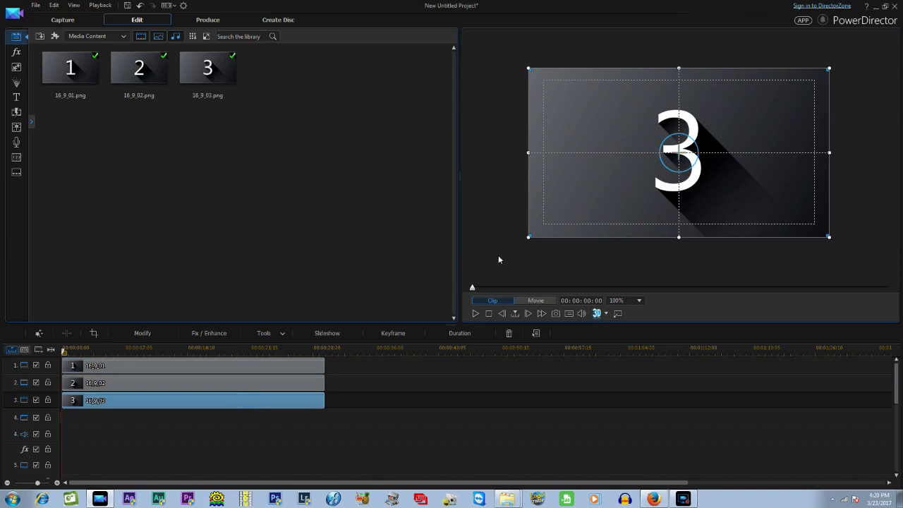
click(203, 387)
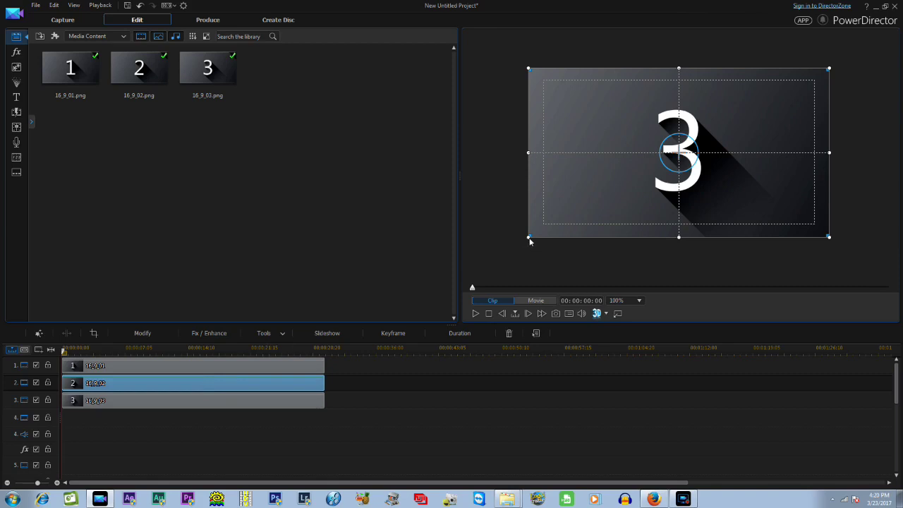
drag(530, 239, 759, 153)
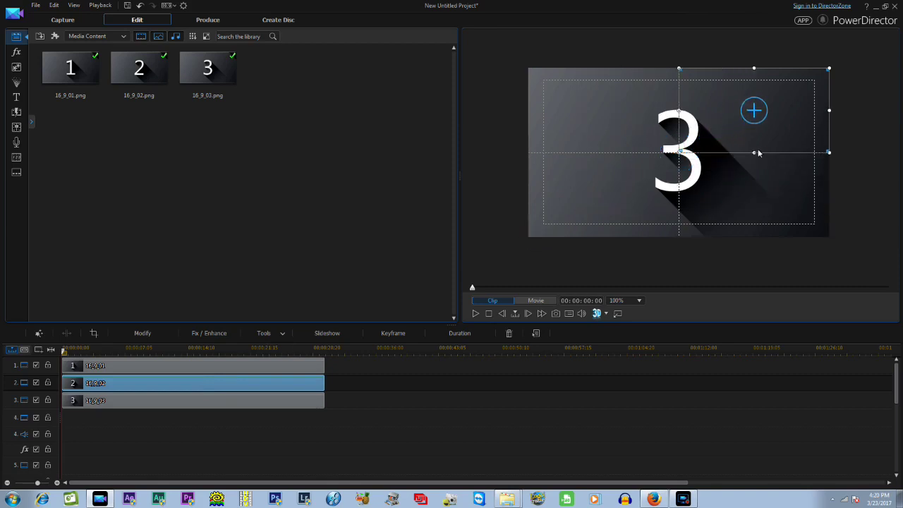
- Shrink the 16_9_03 clip to half size and center it along the bottom edge of the video frame
click(234, 400)
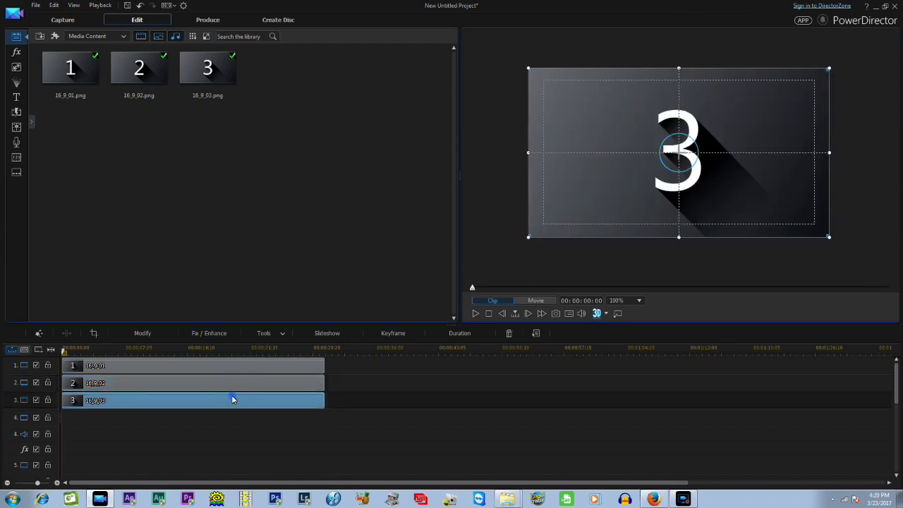
drag(533, 75, 683, 158)
drag(754, 199, 679, 205)
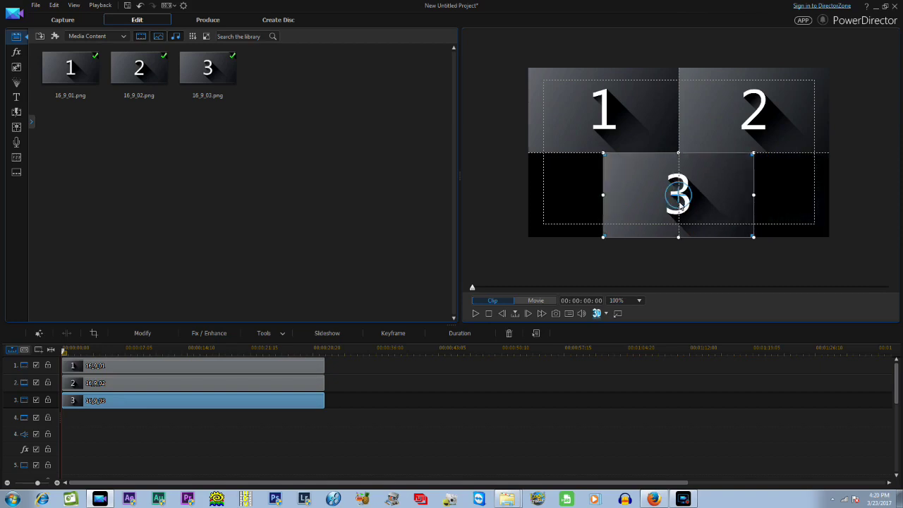
- Move all three placeholder clips down one track to tracks 2 through 4, freeing track 1
drag(300, 416, 234, 383)
click(179, 363)
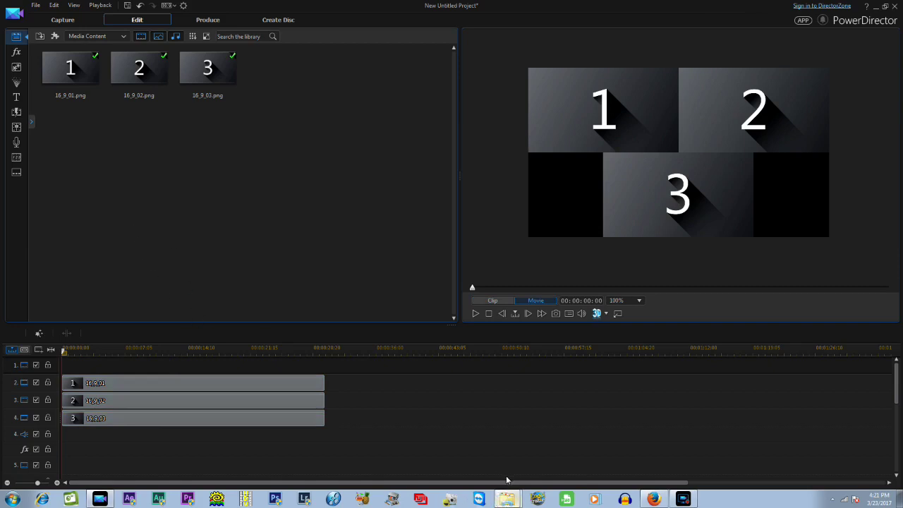
- Add back3.png from the 2.5D Perspective folder to track 1 and set its duration to match the placeholder clips
click(507, 498)
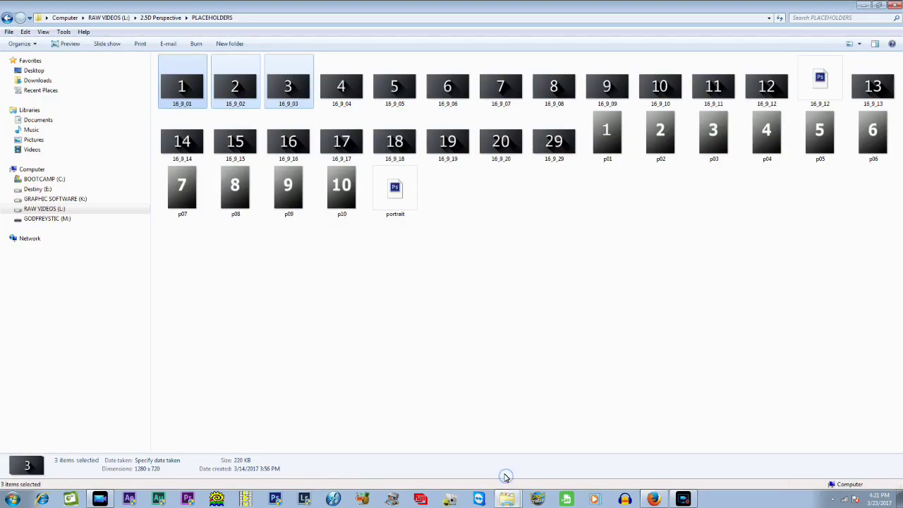
click(176, 18)
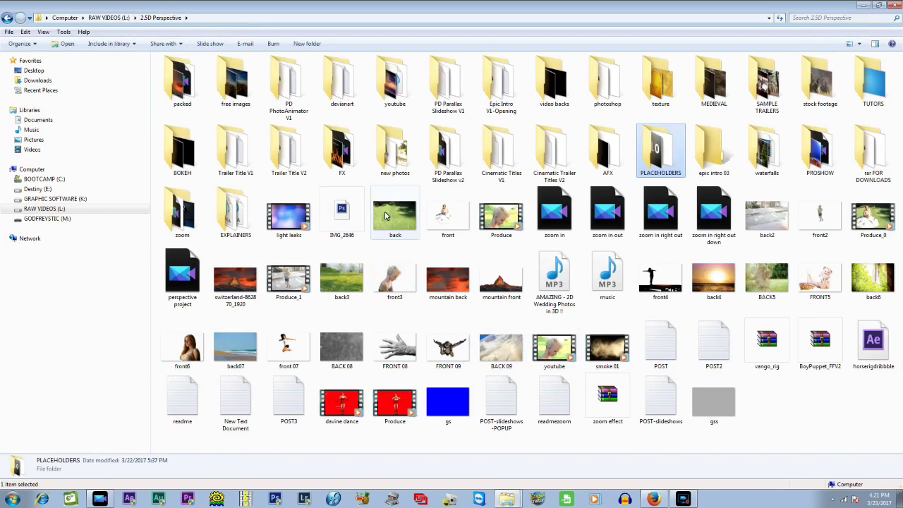
click(385, 213)
click(343, 277)
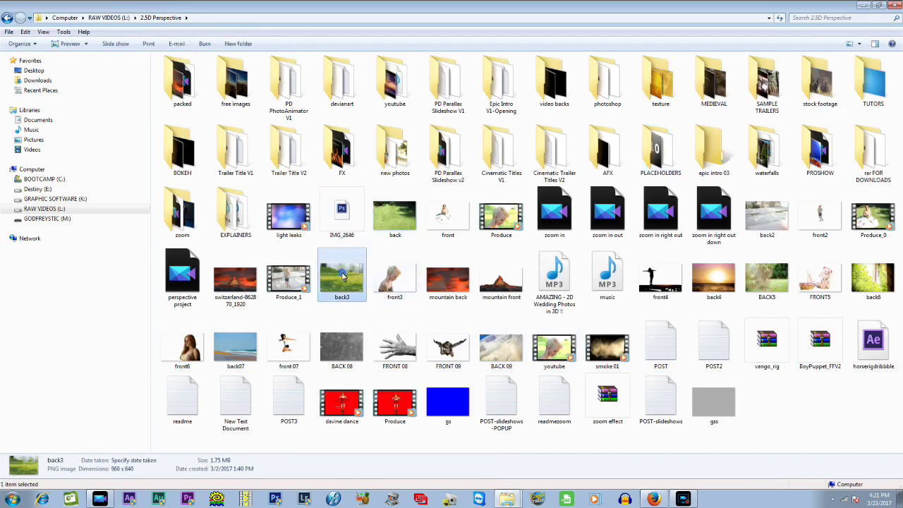
drag(105, 500, 158, 177)
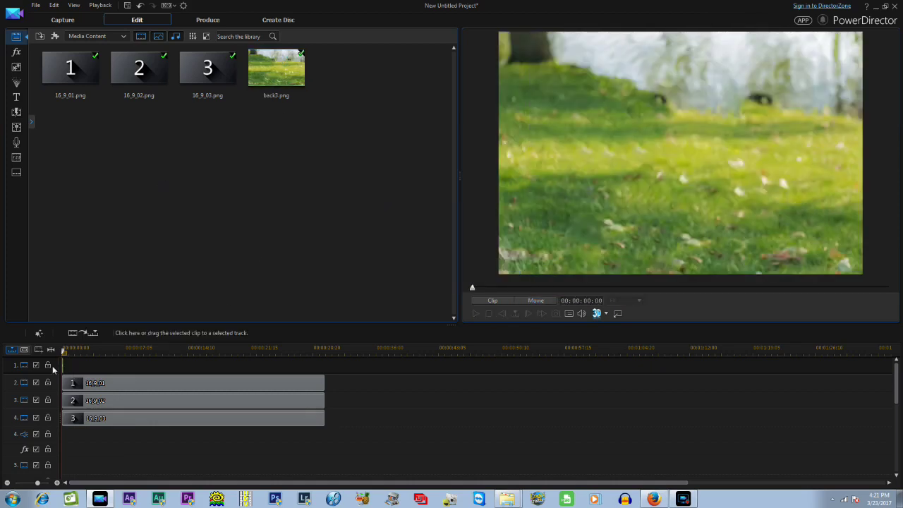
click(460, 333)
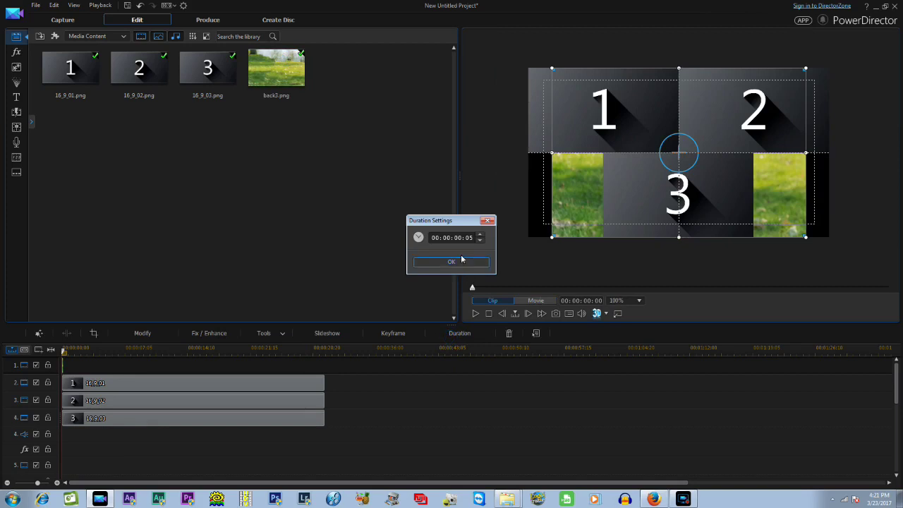
key(Return)
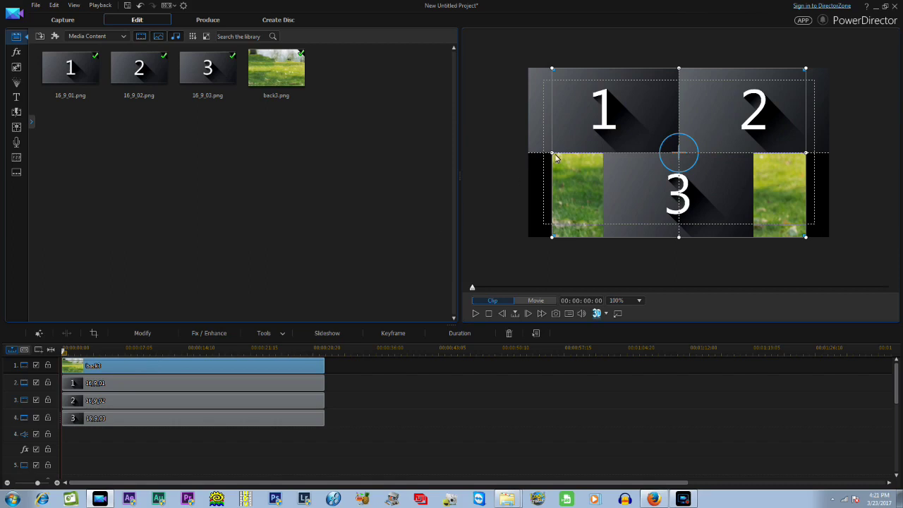
- Enlarge the back3 image on both sides so it covers the full width of the video frame
drag(553, 154, 528, 153)
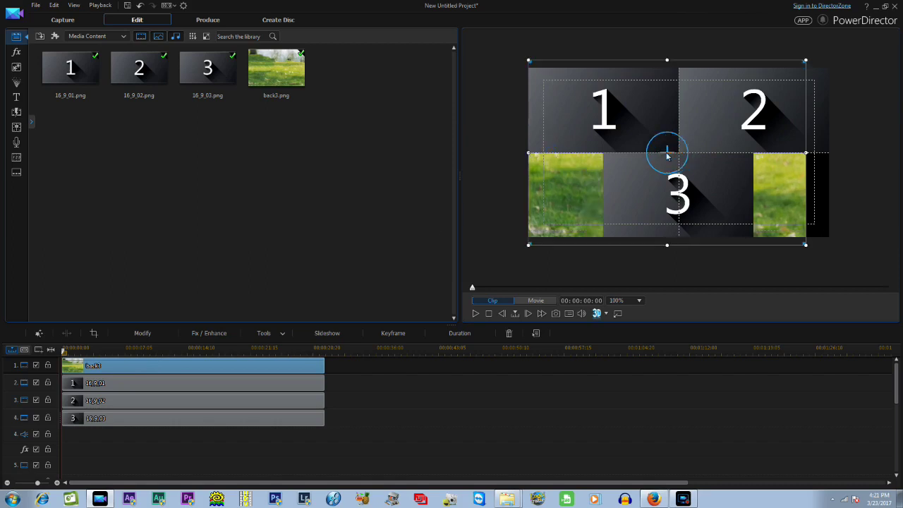
drag(808, 156, 830, 152)
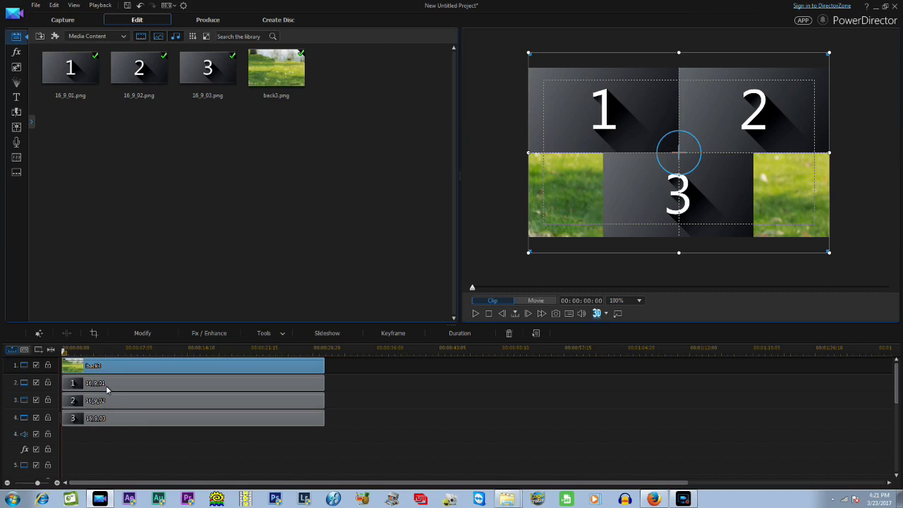
- Split the 16_9_02 clip at 00:00:14:07 and enlarge its second part to fill the whole video frame
click(187, 351)
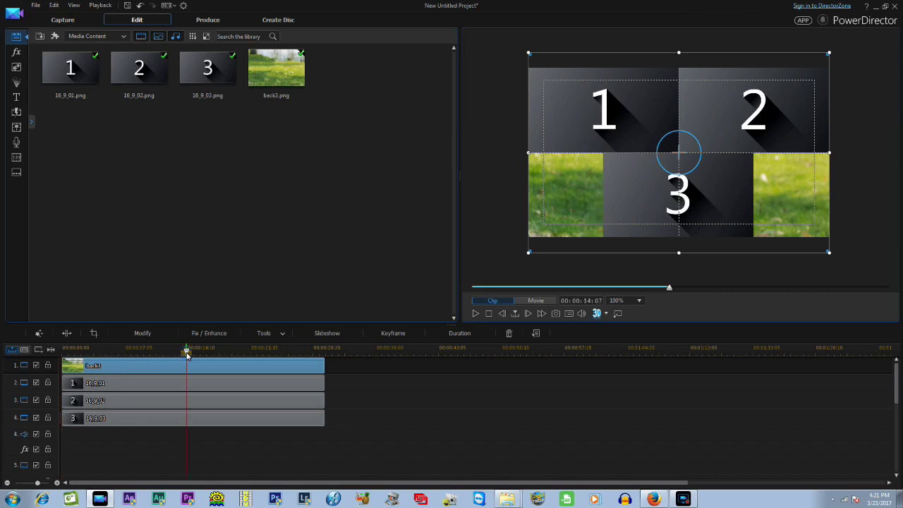
click(204, 401)
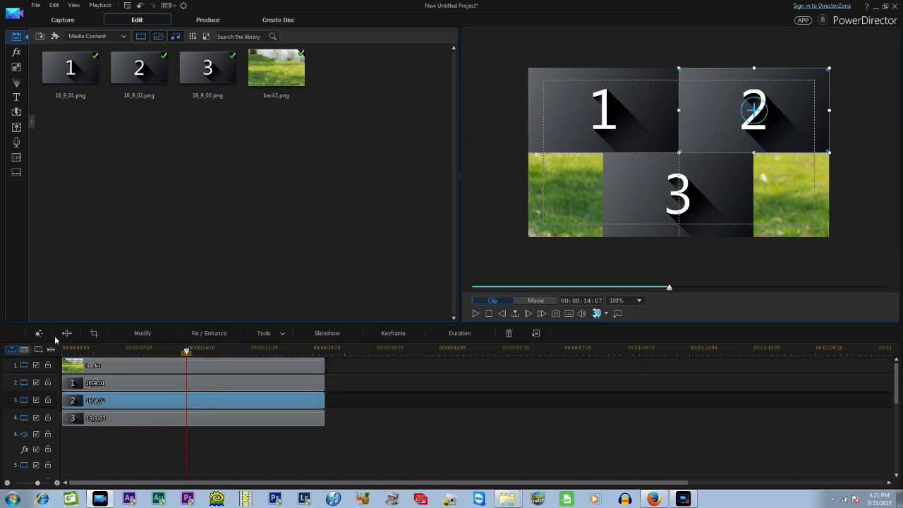
click(67, 334)
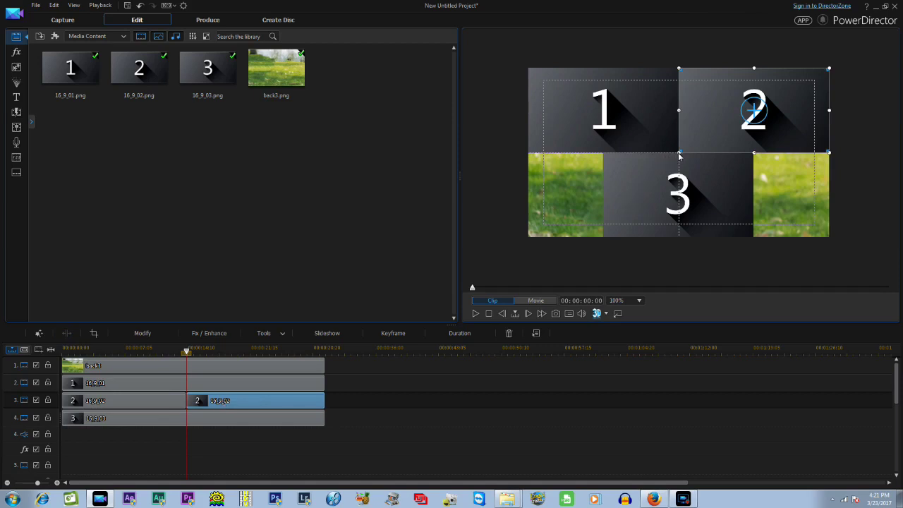
drag(680, 156, 530, 241)
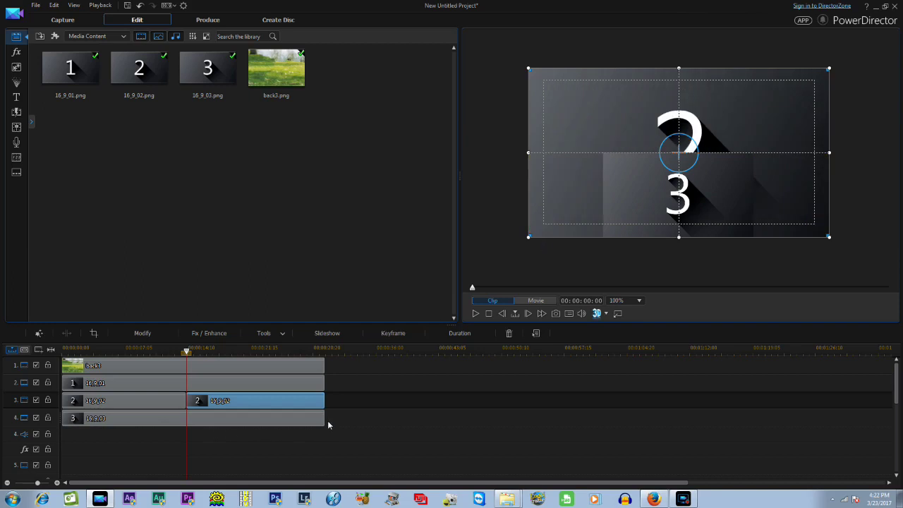
- Swap the tracks so the 16_9_03 clip sits on track 3 and both 16_9_02 pieces sit on track 4
drag(346, 408, 98, 466)
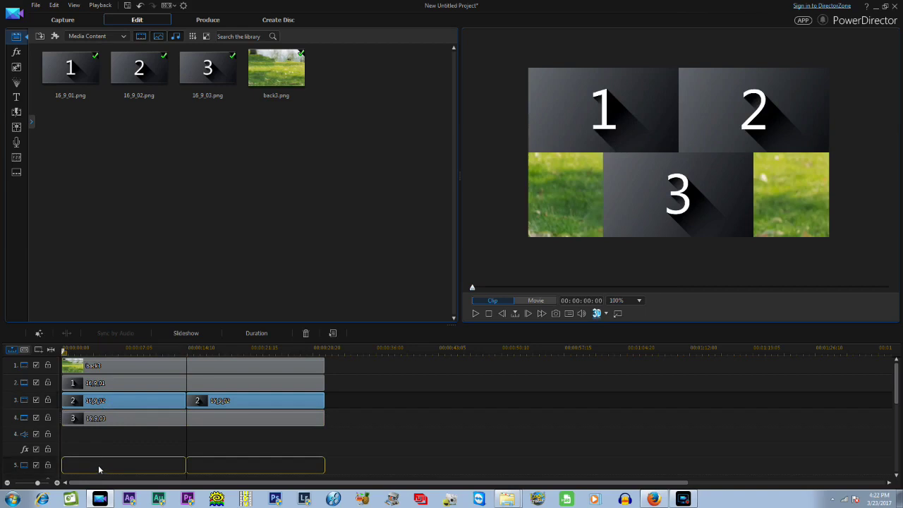
drag(138, 420, 137, 409)
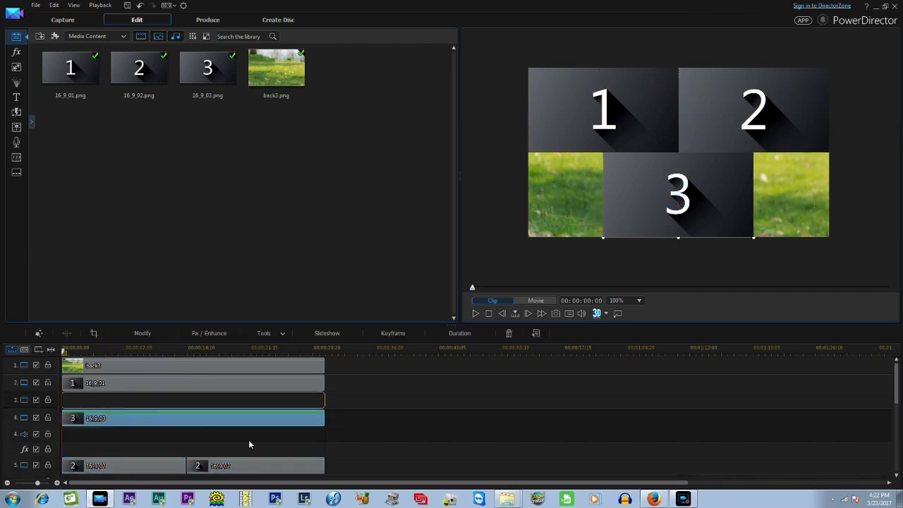
drag(340, 477, 120, 423)
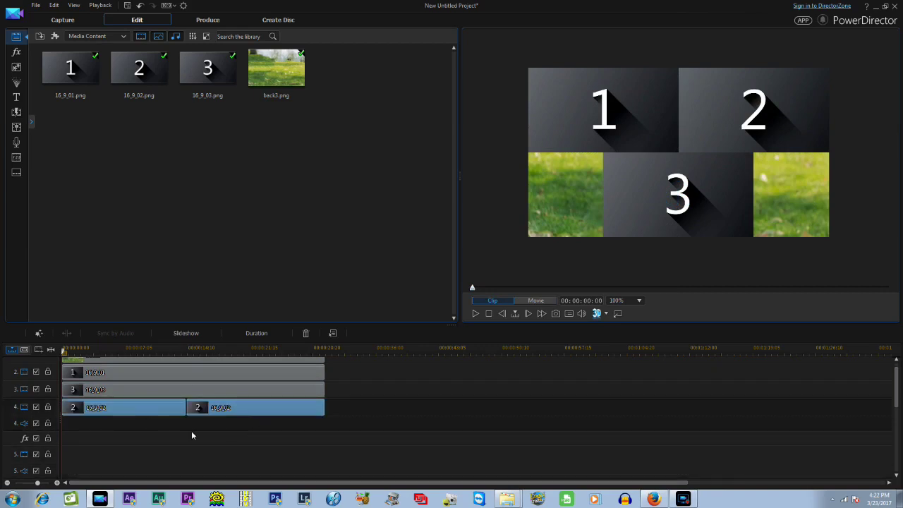
- Copy the full-frame second piece of 16_9_02 and paste it on track 5, starting at the split point
right_click(229, 411)
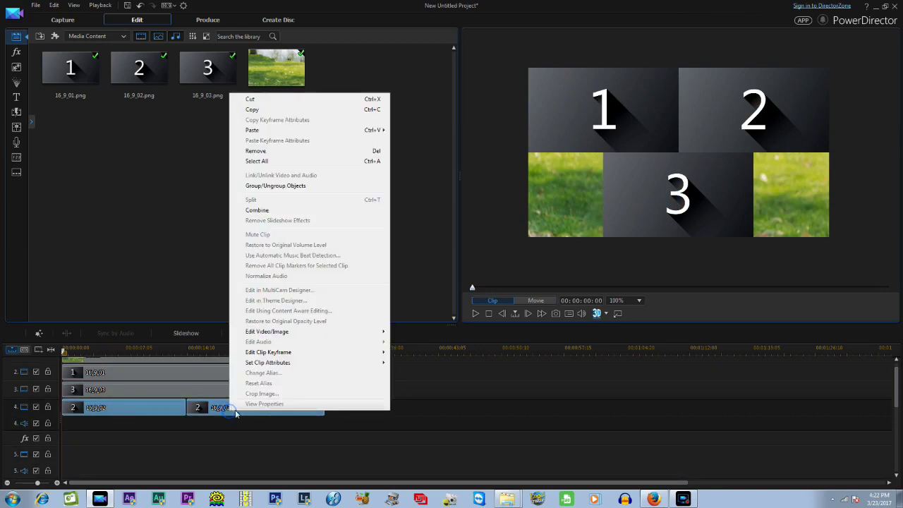
click(248, 407)
click(249, 407)
right_click(249, 407)
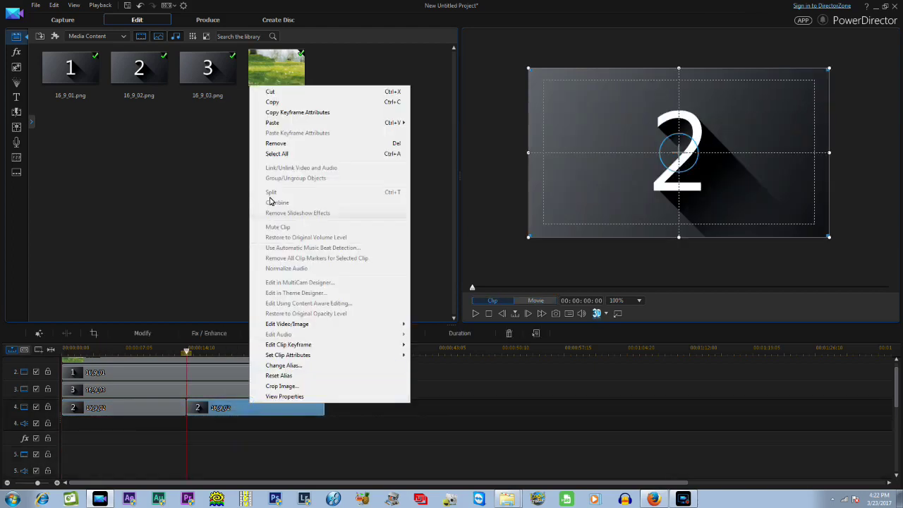
click(273, 102)
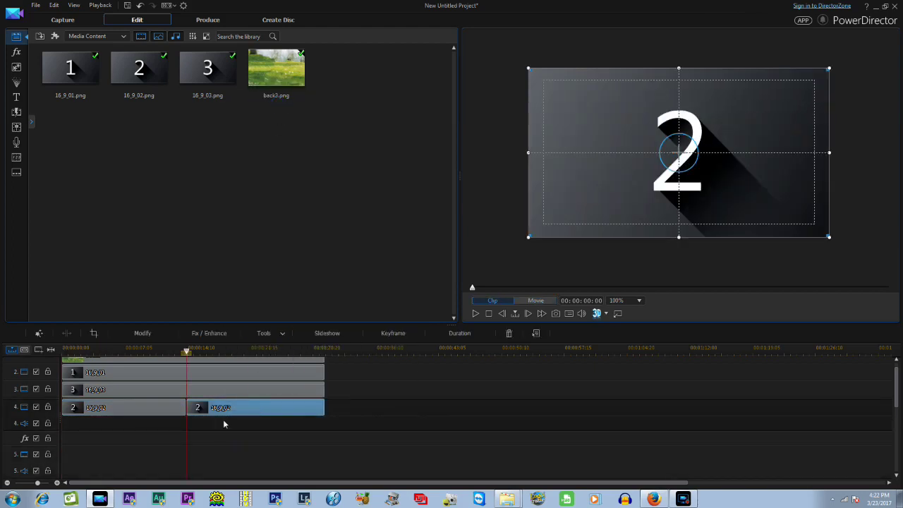
click(198, 458)
right_click(198, 458)
mouse_move(241, 297)
click(339, 297)
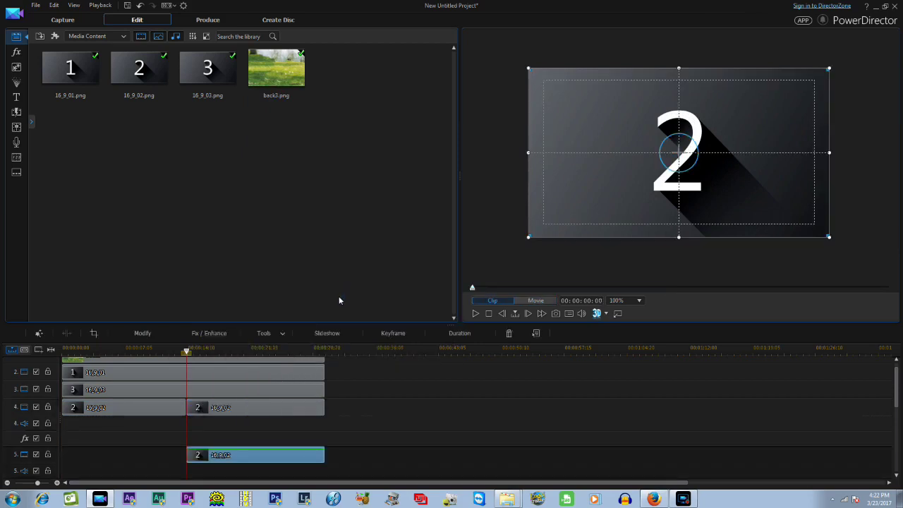
- Shrink the second 16_9_02 piece on track 4 back into the upper-right quarter of the video frame
click(261, 410)
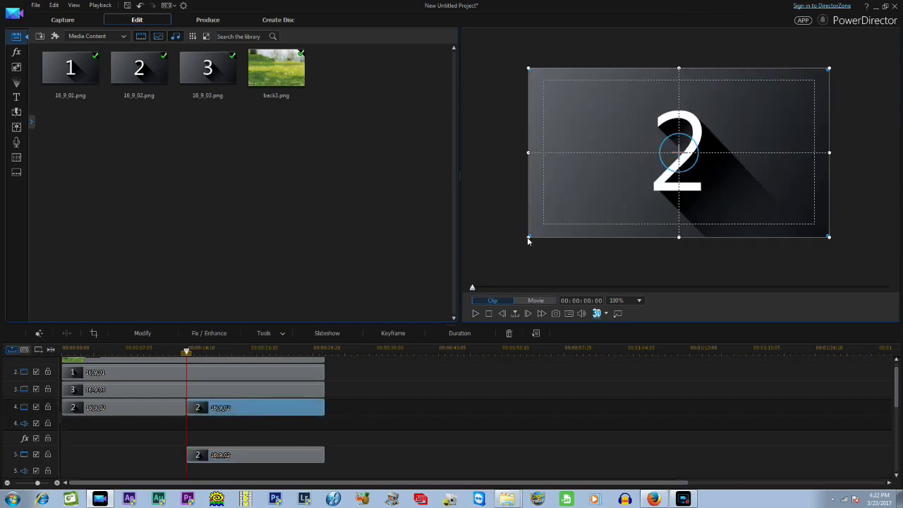
drag(528, 240, 700, 162)
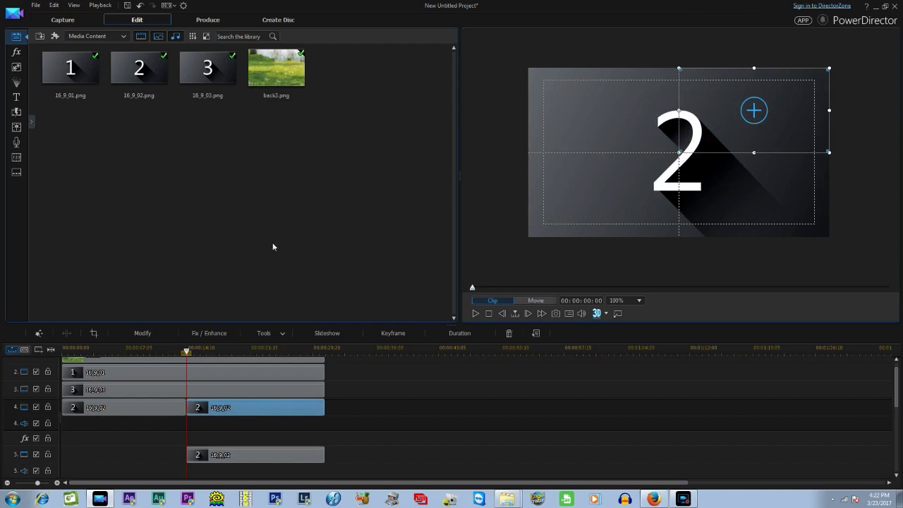
- Examine the preview before the split point and check which clip lies on each track
click(149, 350)
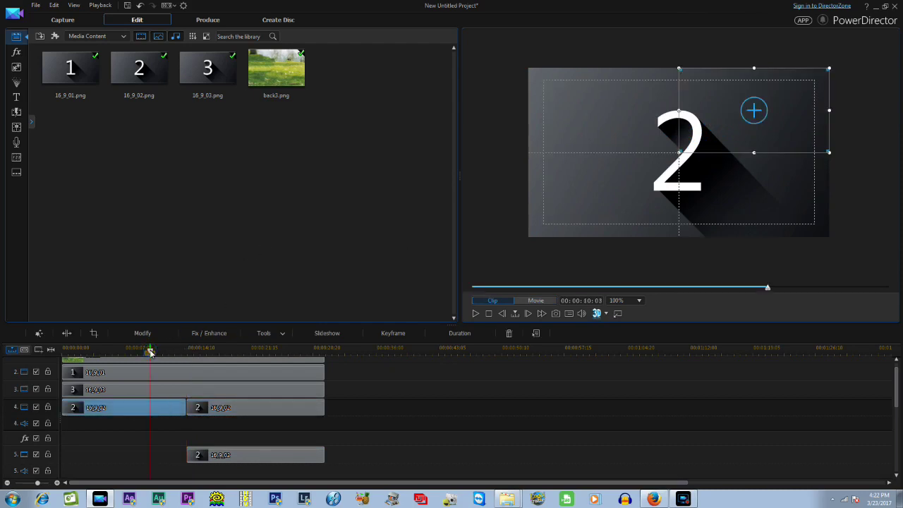
click(137, 348)
click(234, 454)
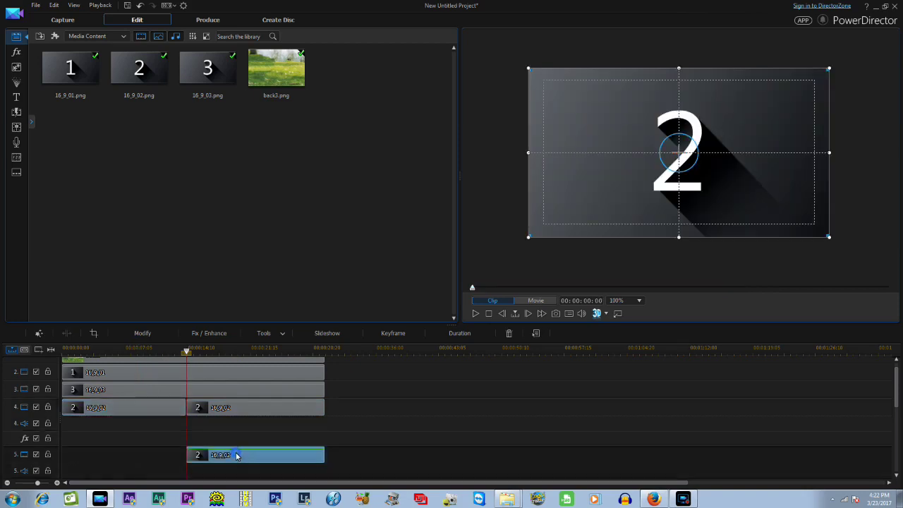
click(161, 351)
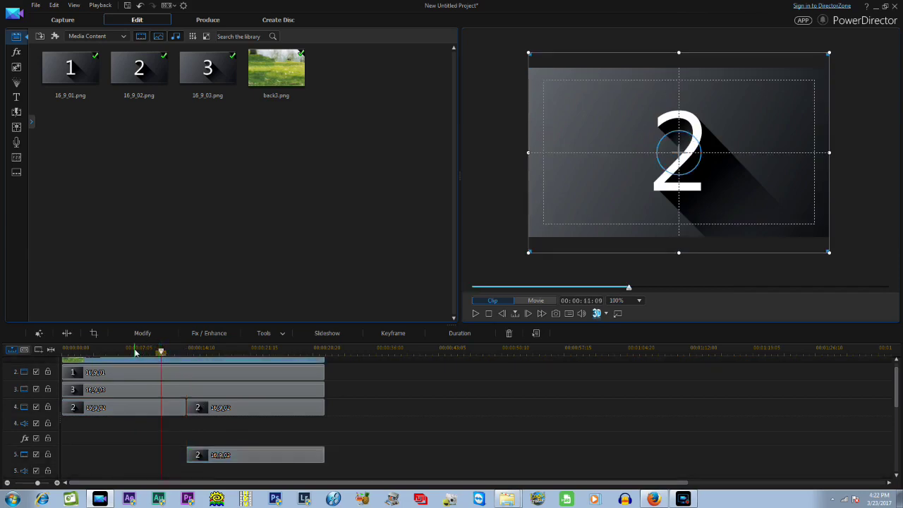
click(136, 351)
click(133, 404)
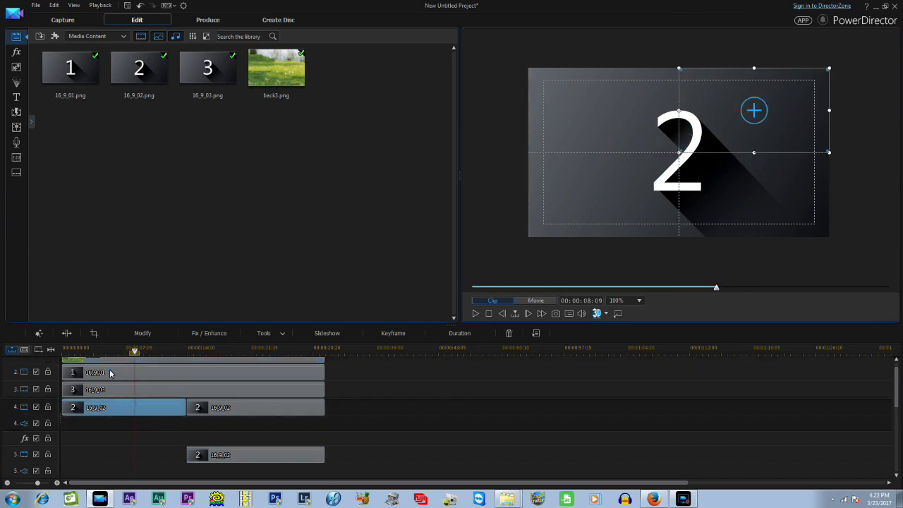
click(110, 372)
click(110, 392)
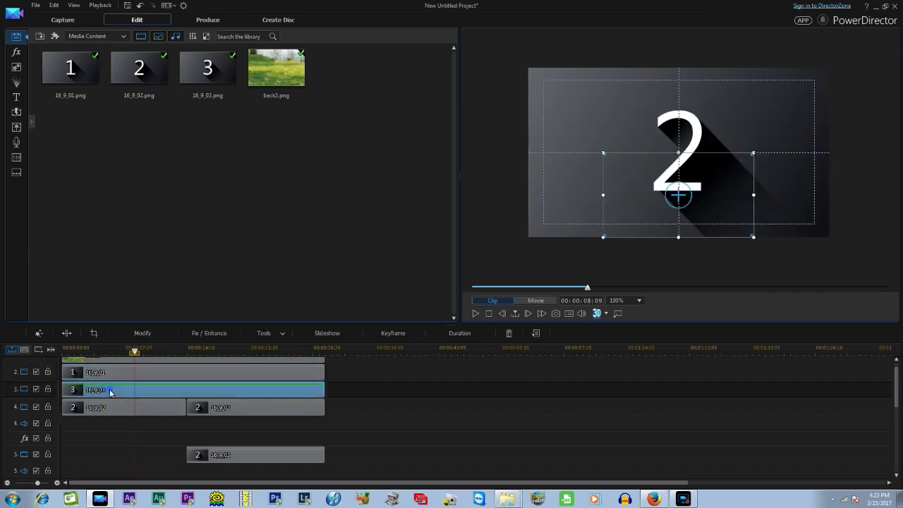
click(110, 408)
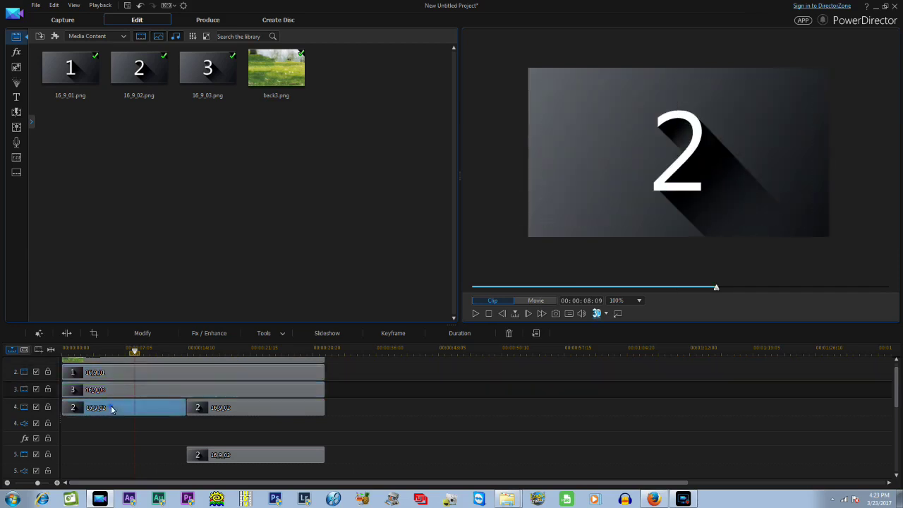
- Return both 16_9_02 pieces to track 3 and the 16_9_03 clip to track 4, checking the layout around the split
drag(108, 392, 415, 390)
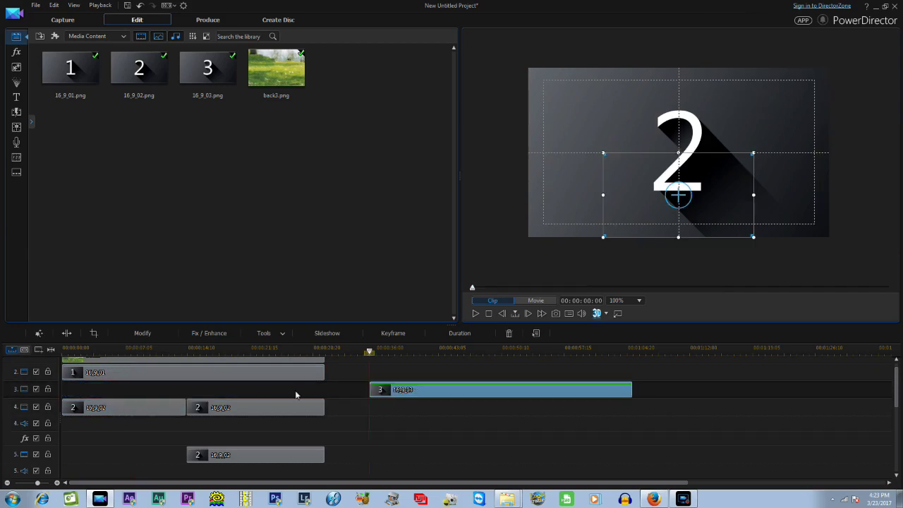
drag(218, 421, 162, 394)
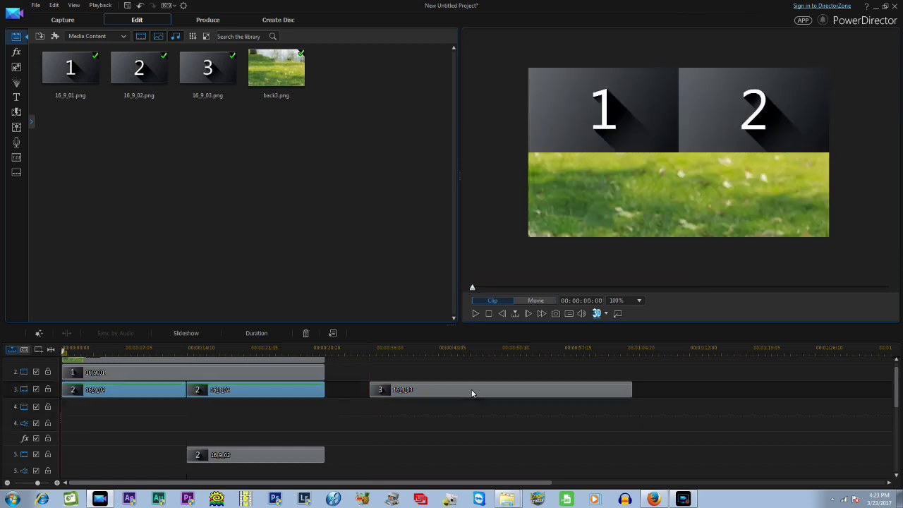
drag(470, 387, 126, 415)
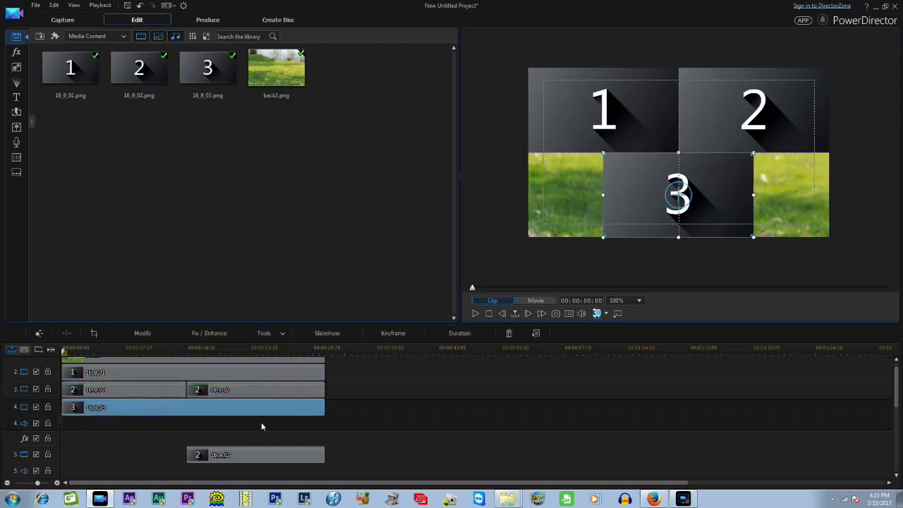
click(236, 349)
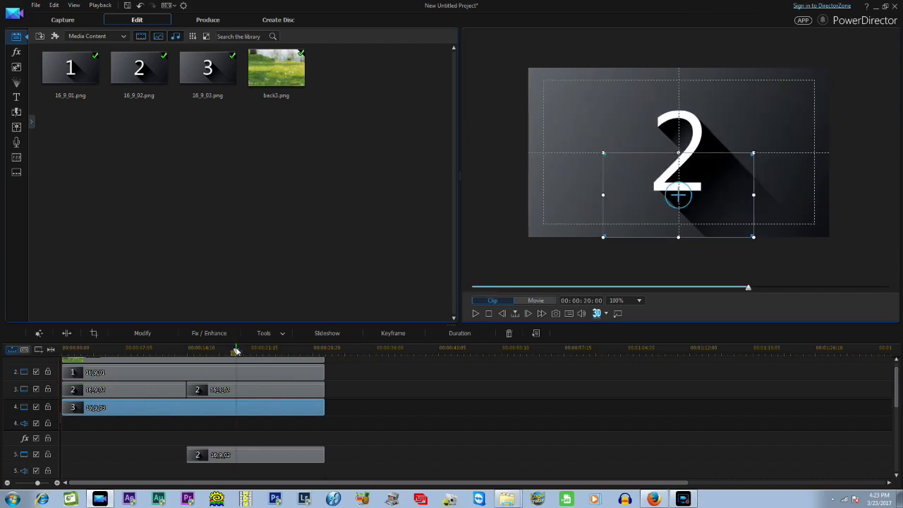
click(167, 349)
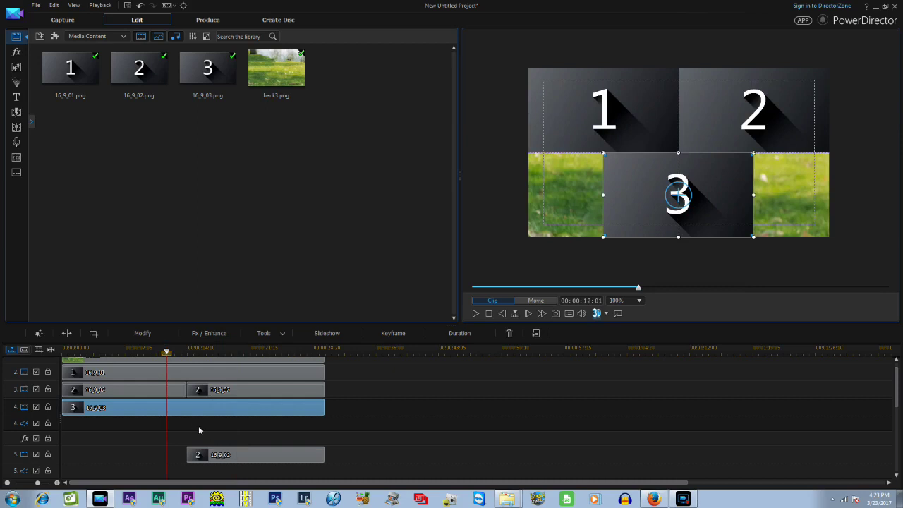
- Give the 16_9_02 copy on track 5 an opacity fade from 0% at its start to 100% at 00:00:00:15 and save
click(247, 455)
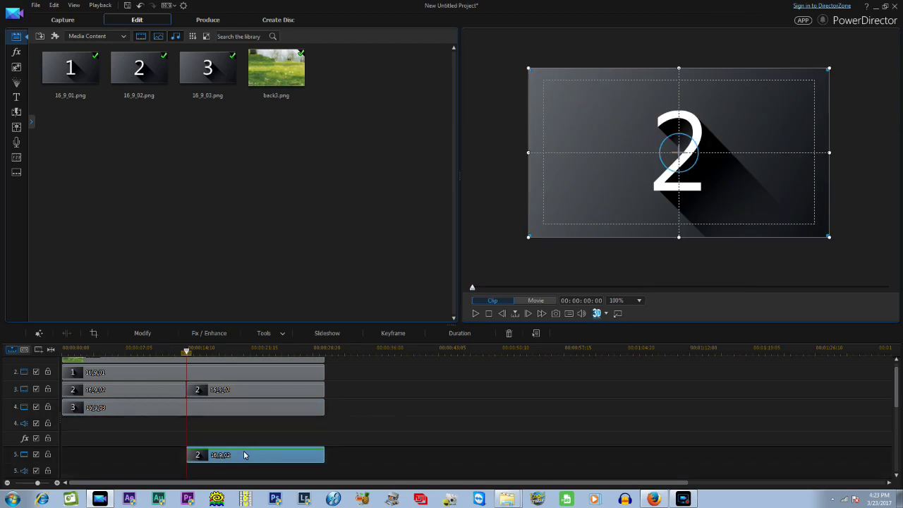
click(139, 334)
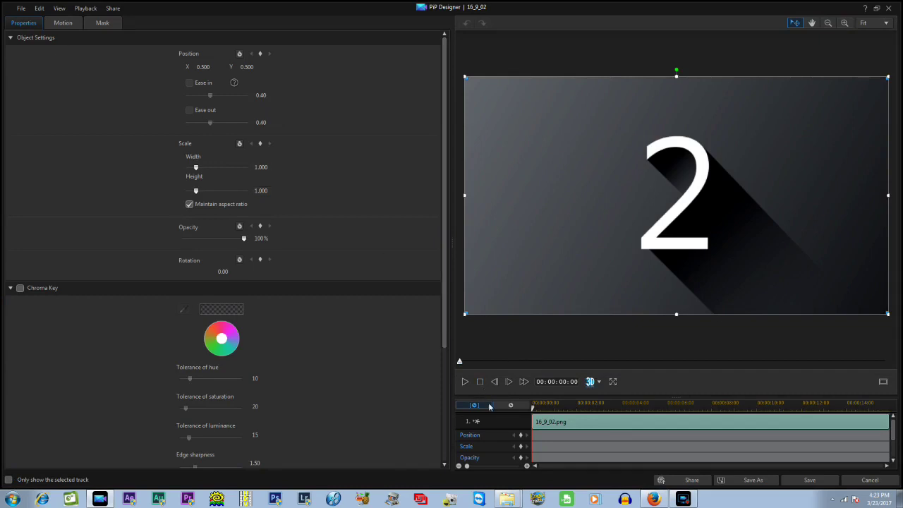
click(260, 227)
click(545, 406)
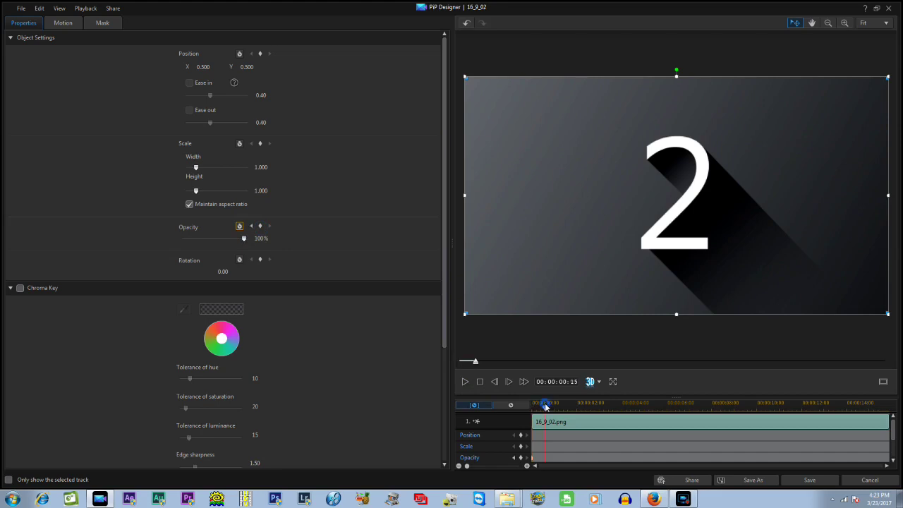
click(260, 227)
click(533, 461)
drag(241, 239, 177, 243)
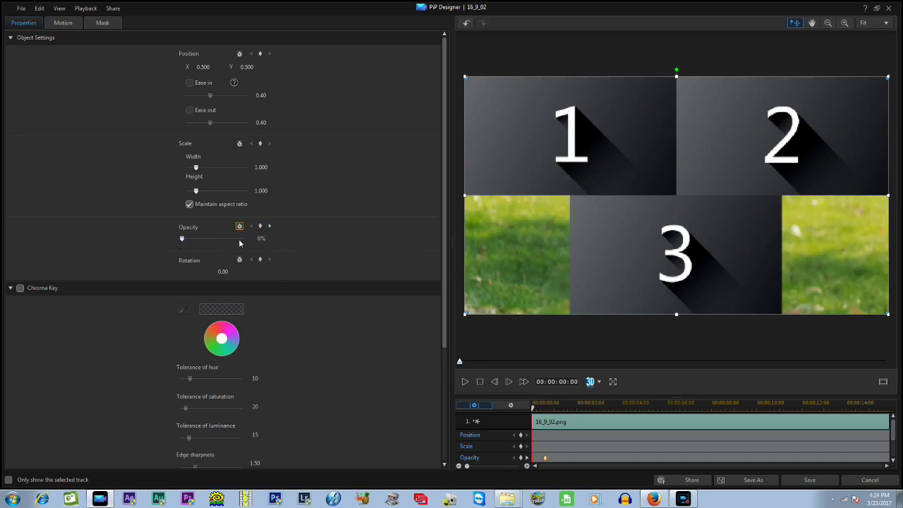
click(811, 482)
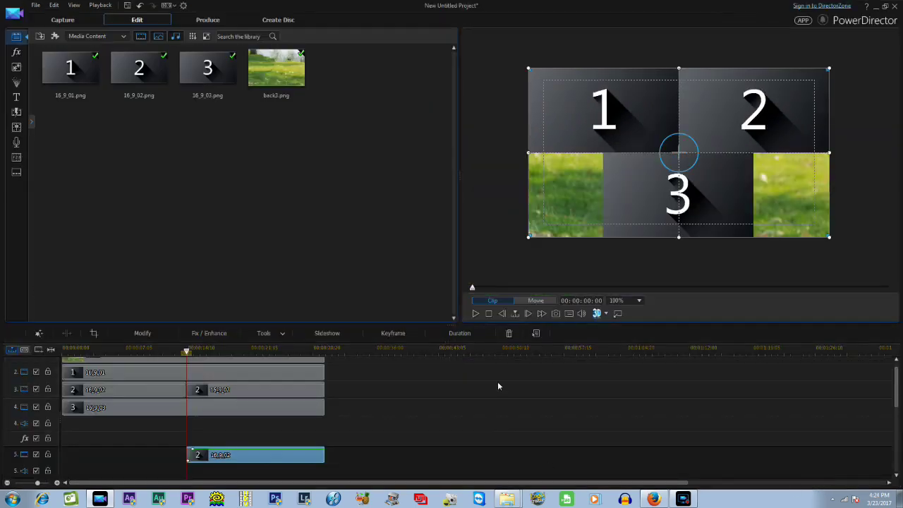
- Play back the fade-in, pause at 00:00:07:24 of the track 5 clip, and add position and scale keyframes there
click(475, 313)
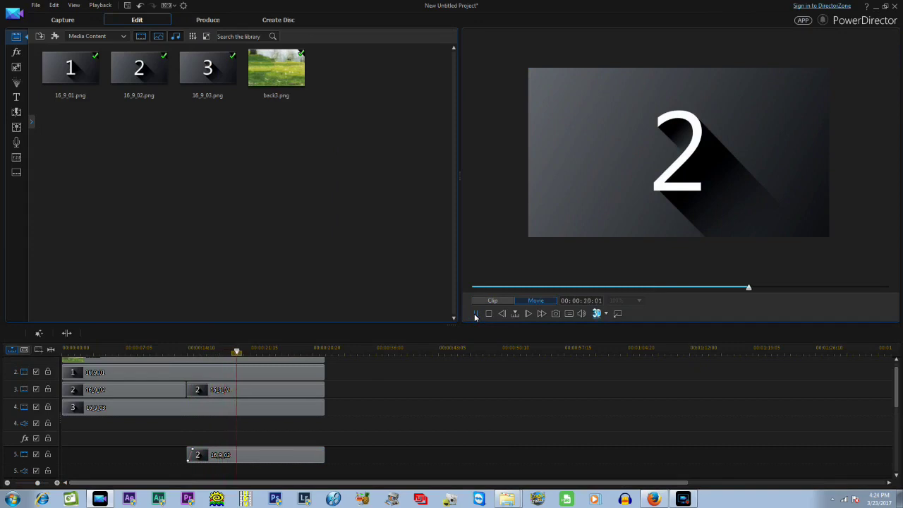
click(475, 315)
click(285, 455)
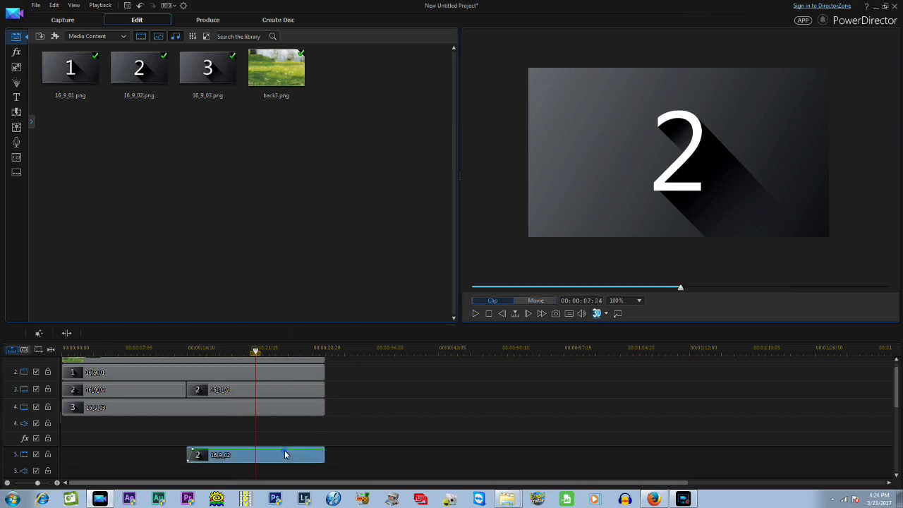
click(136, 335)
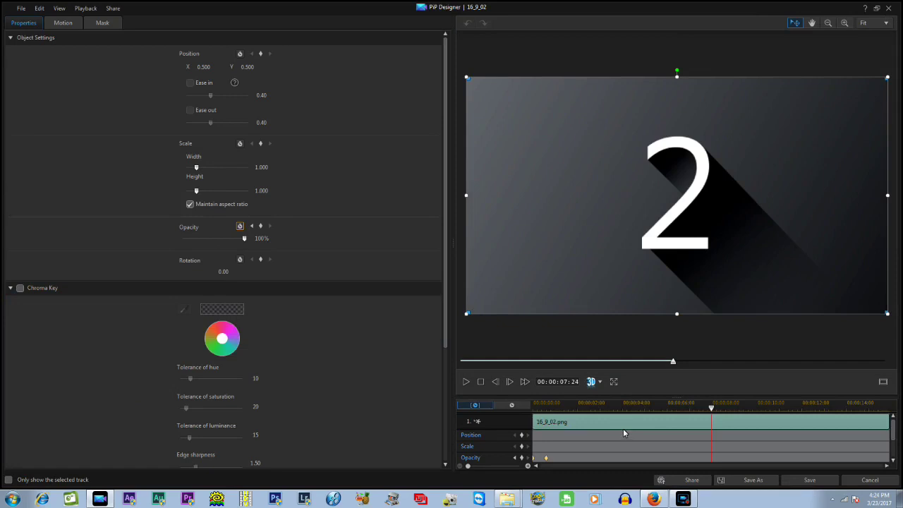
click(261, 55)
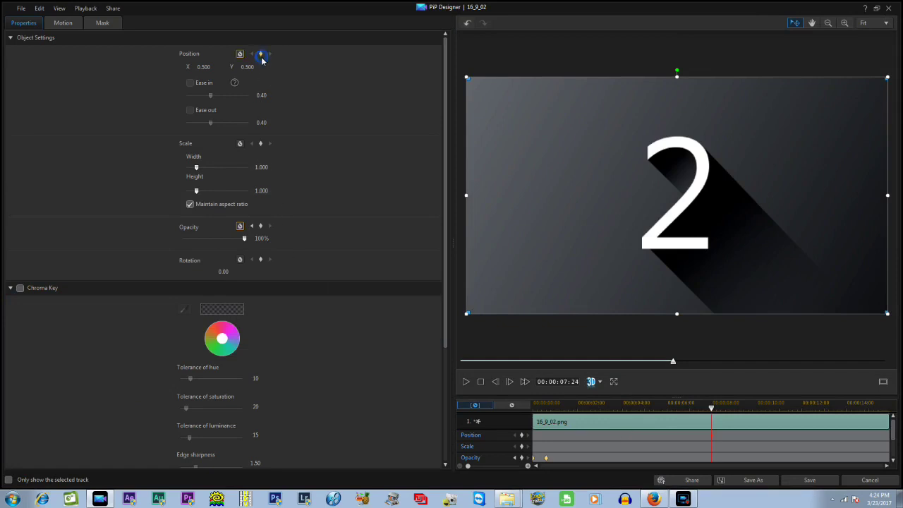
click(260, 145)
- At 00:00:08:01, keyframe the full-screen 2 shrunk into the upper-left quarter, at about 0.498 scale and position 0.249, 0.249
click(510, 382)
click(510, 382)
click(261, 54)
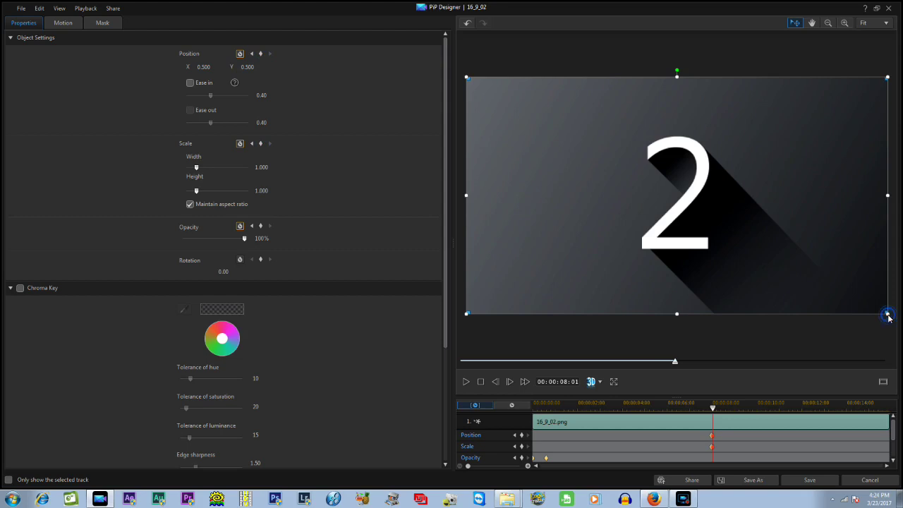
drag(883, 315, 633, 198)
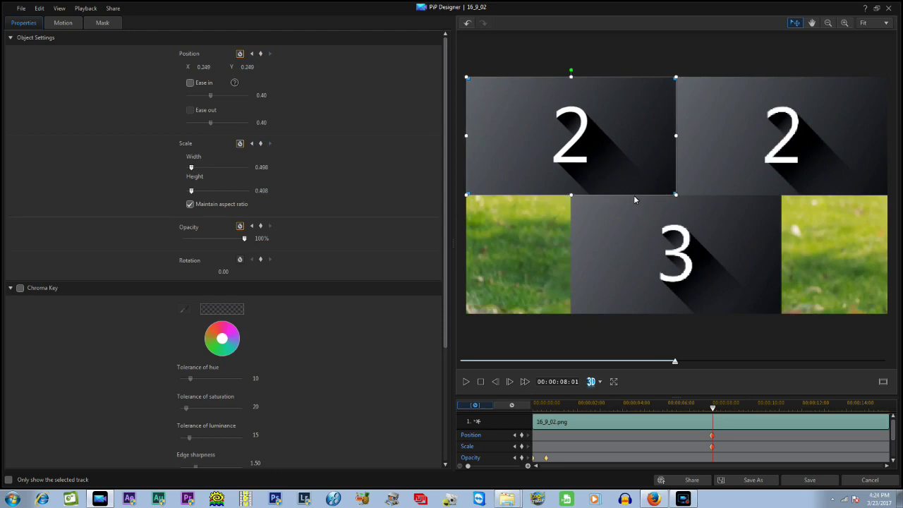
- Play back the 16_9_02 clip from its start to check the snap into the quarter, then stop playback
click(480, 383)
click(467, 383)
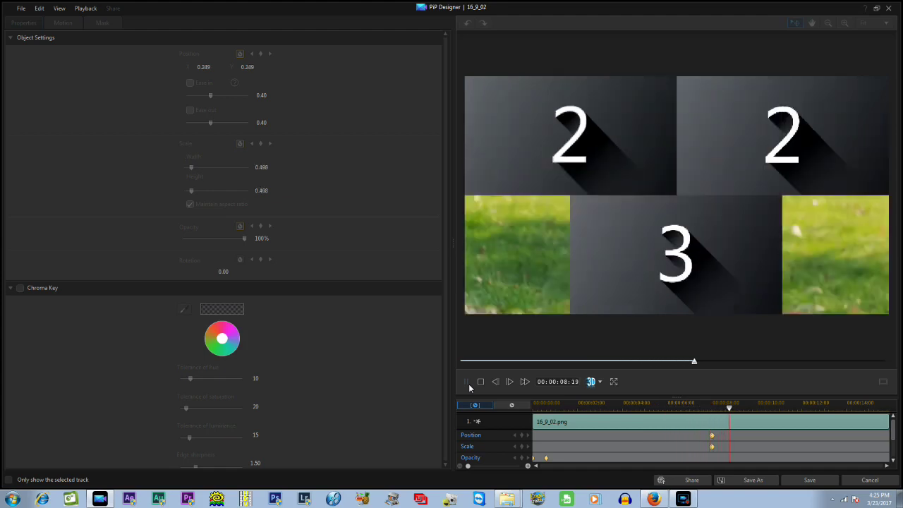
click(466, 382)
click(480, 382)
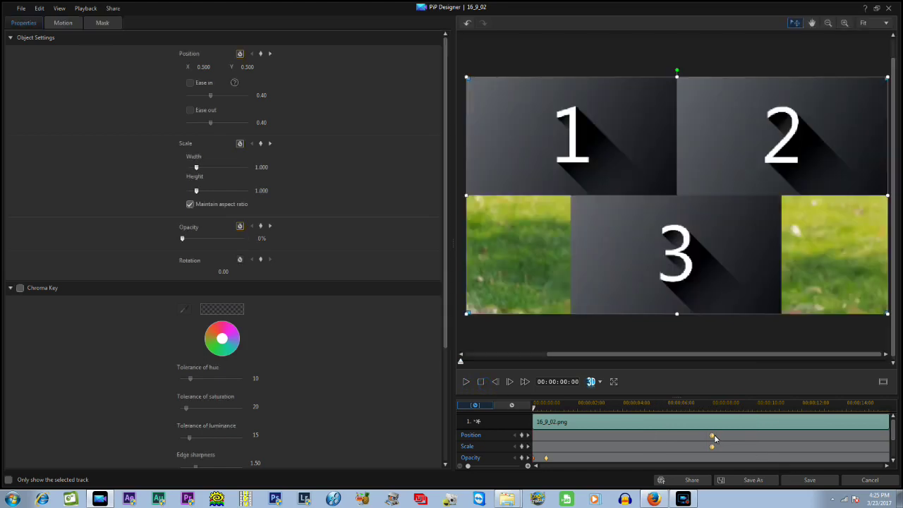
- Move the second position and scale keyframes of the 16_9_02 clip out to 00:00:09:13 to slow the shrink
click(711, 436)
click(748, 439)
click(714, 456)
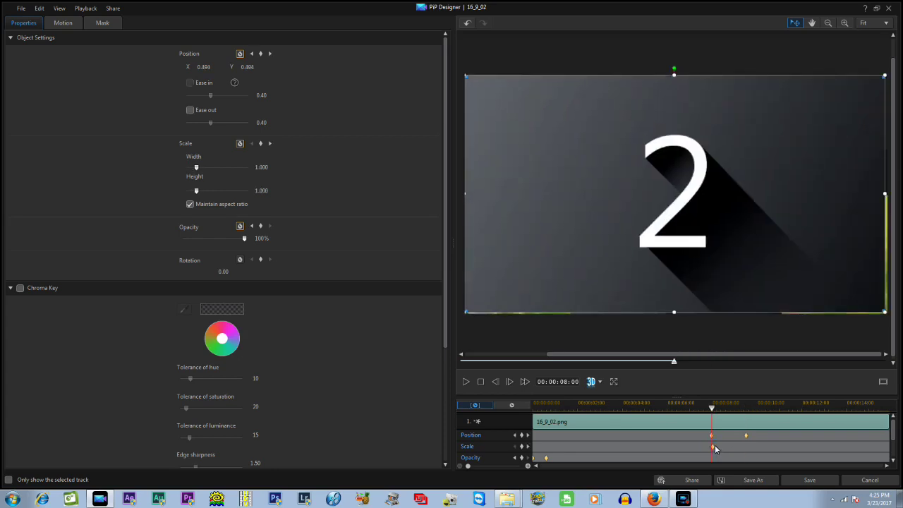
drag(714, 450, 747, 452)
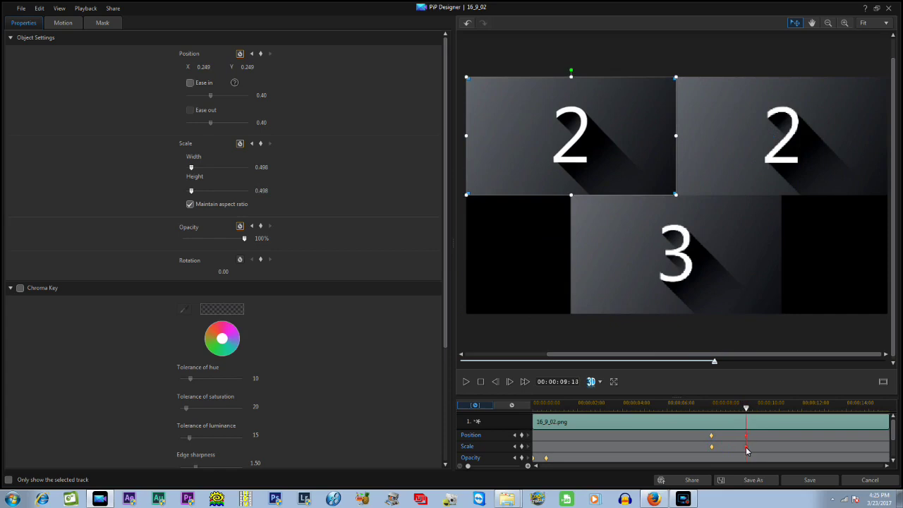
- Play back the slowed shrink from about 00:00:06:16, shortly before its first position and scale keyframes
click(480, 380)
click(681, 403)
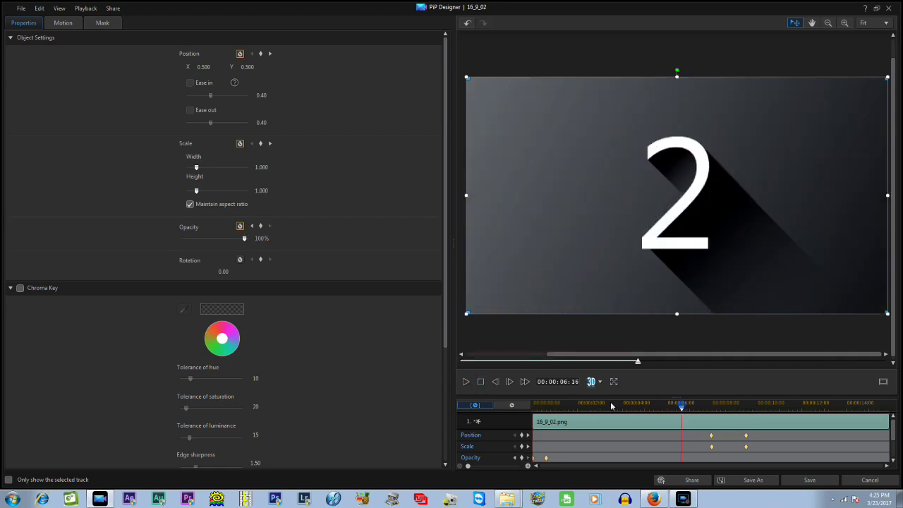
click(466, 382)
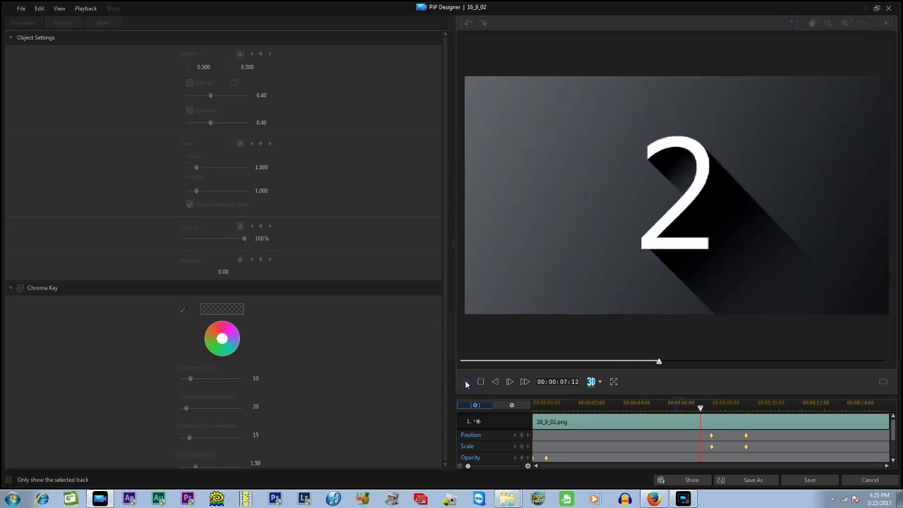